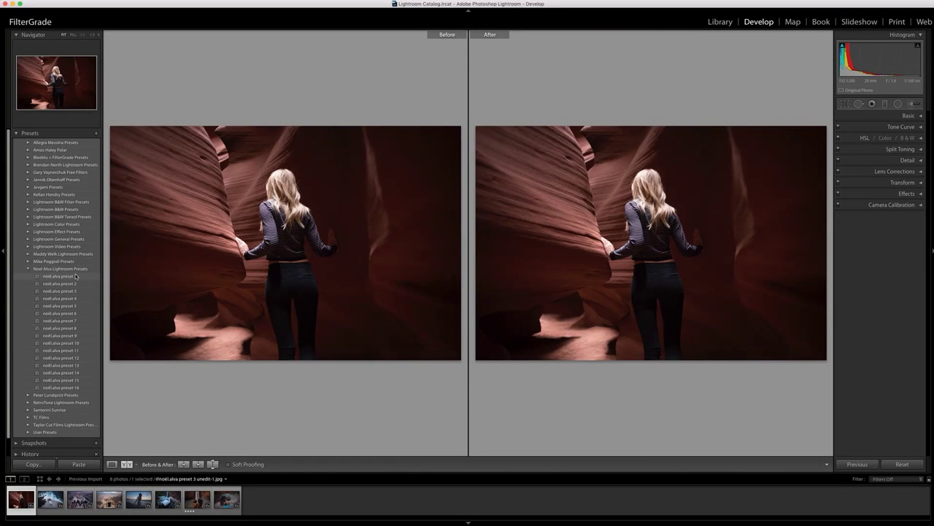
Step: Apply noel.alva preset 1 to the canyon photo and cycle through split, stacked and side-by-side before/after views
{"action": "left_click", "coordinate": [75, 277]}
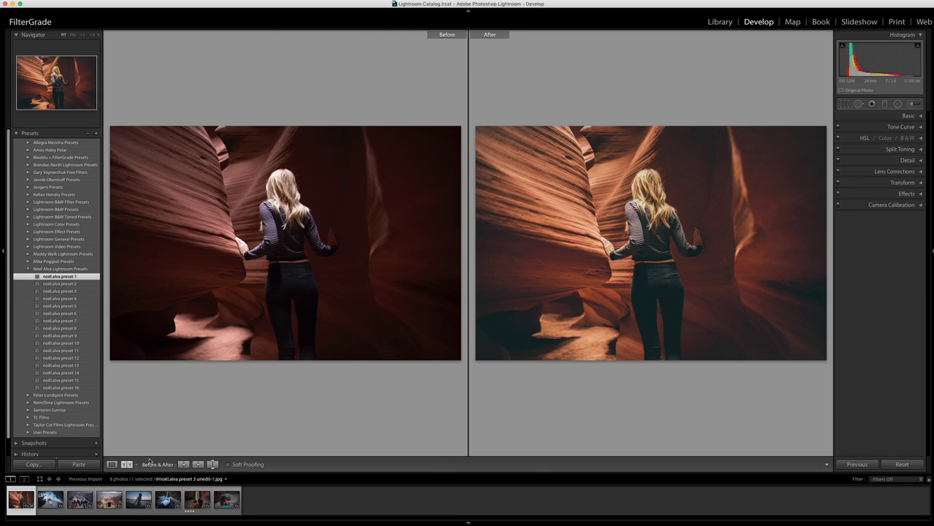
{"action": "left_click", "coordinate": [127, 464]}
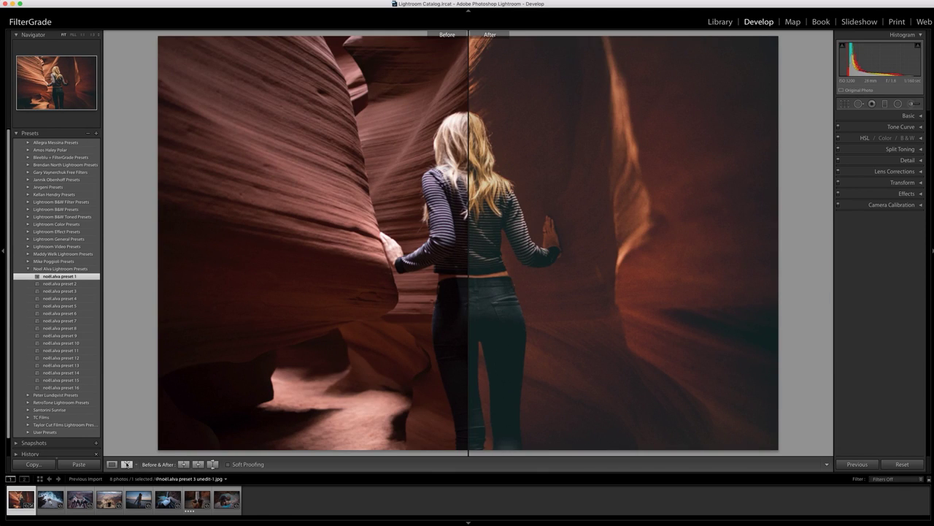
{"action": "left_click", "coordinate": [127, 464]}
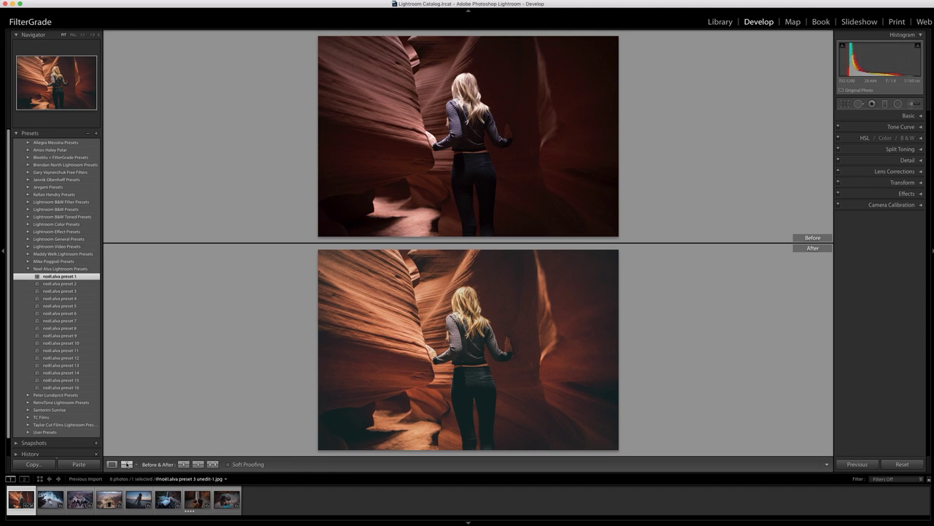
{"action": "left_click", "coordinate": [127, 464]}
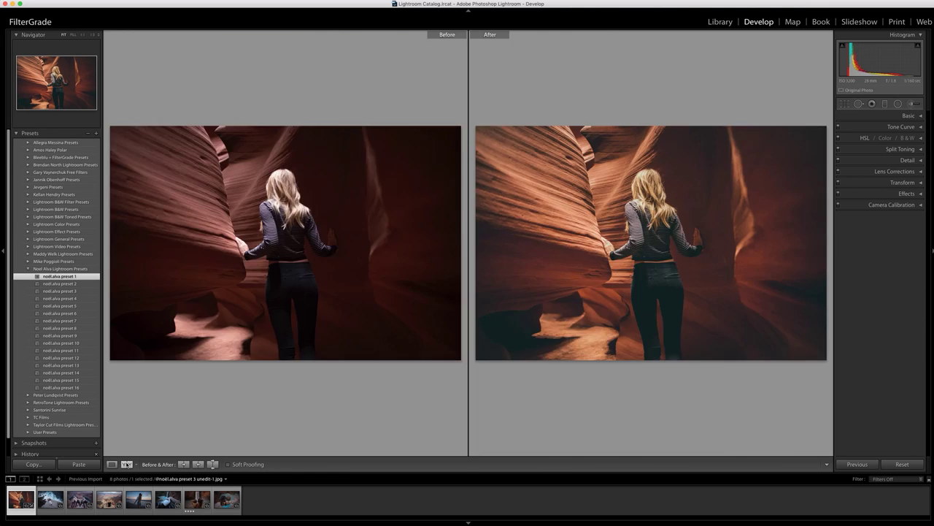
{"action": "left_click", "coordinate": [127, 464]}
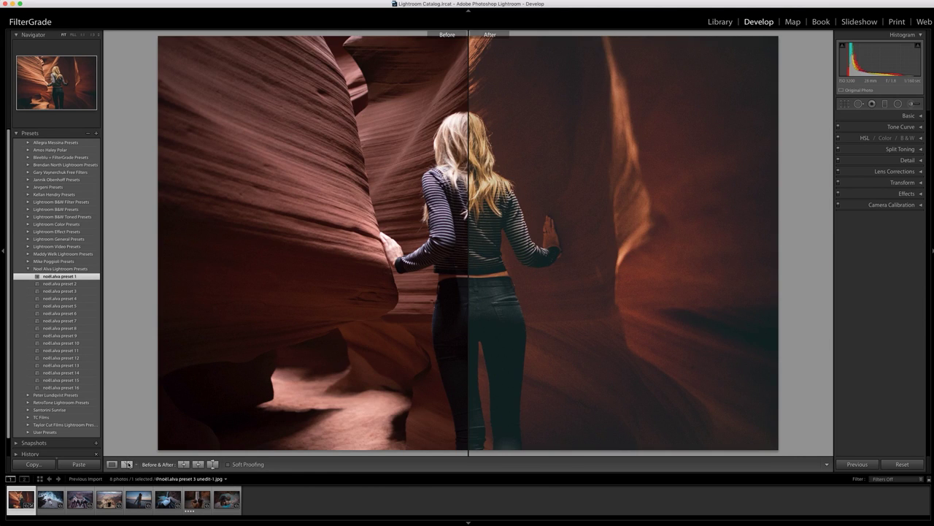
{"action": "left_click", "coordinate": [112, 464]}
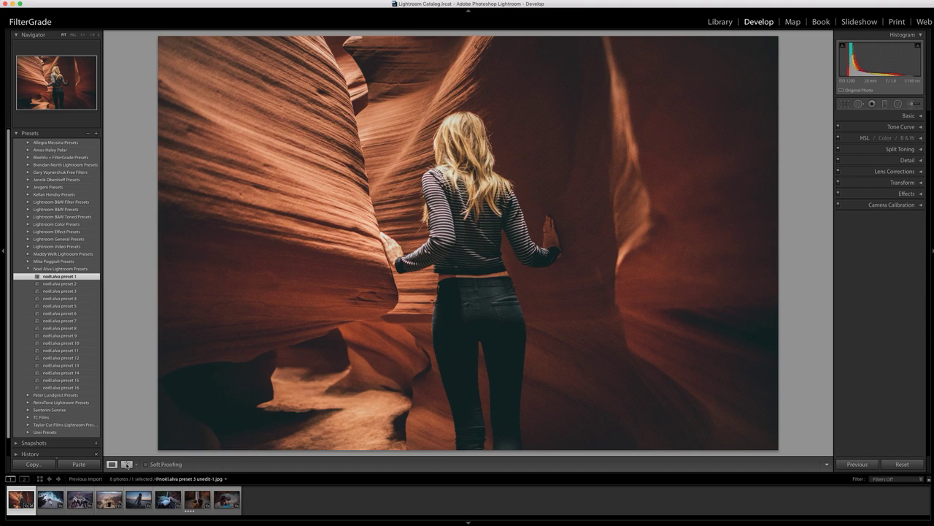
{"action": "left_click", "coordinate": [127, 464]}
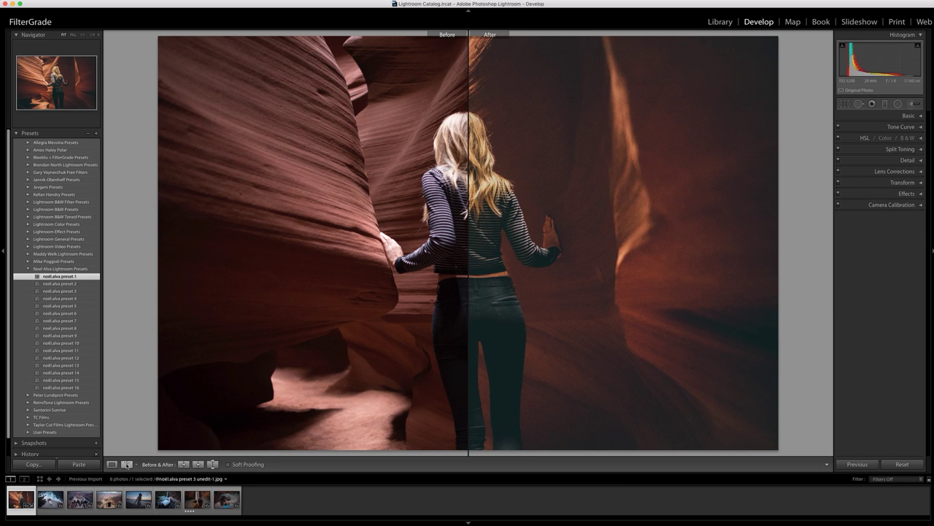
{"action": "left_click", "coordinate": [127, 464]}
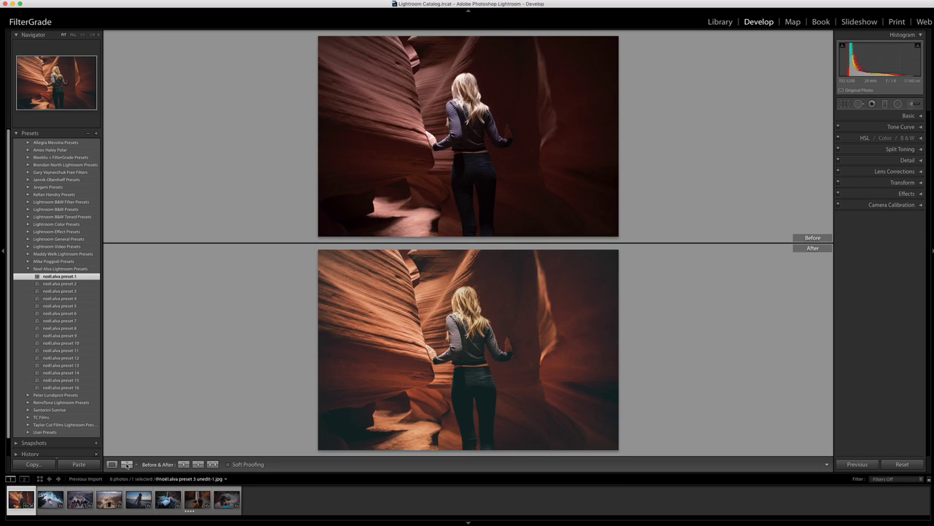
{"action": "left_click", "coordinate": [127, 464]}
{"action": "left_click", "coordinate": [127, 464]}
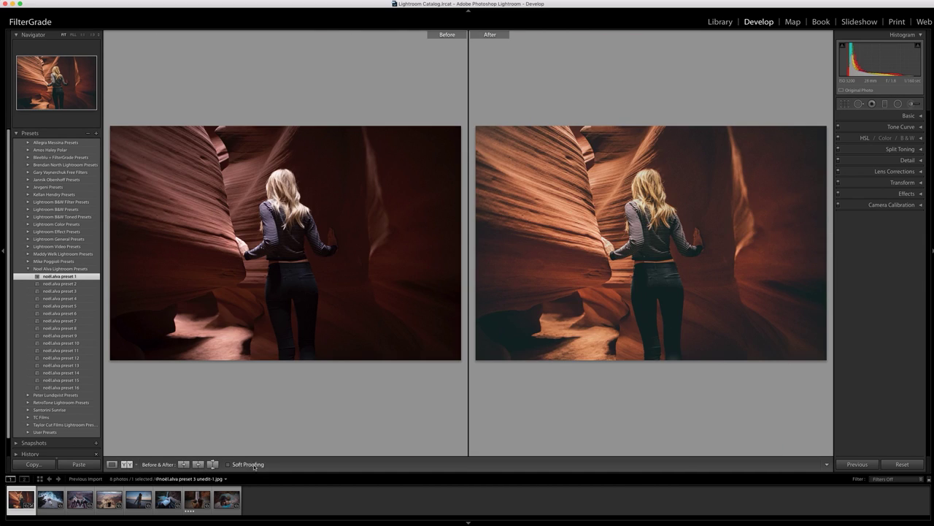
Step: Reset the canyon photo, preview noel.alva preset 2 in Loupe, then reset it again
{"action": "left_click", "coordinate": [903, 464]}
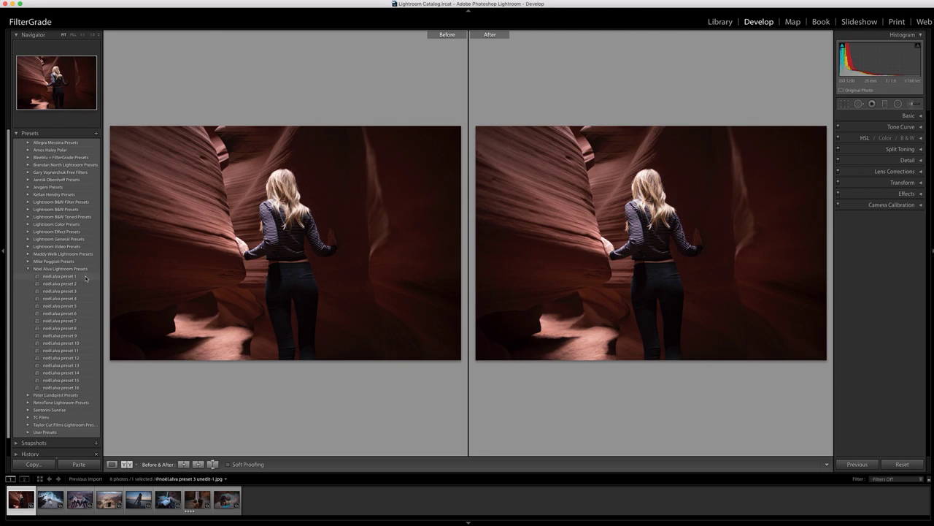
{"action": "left_click", "coordinate": [80, 284]}
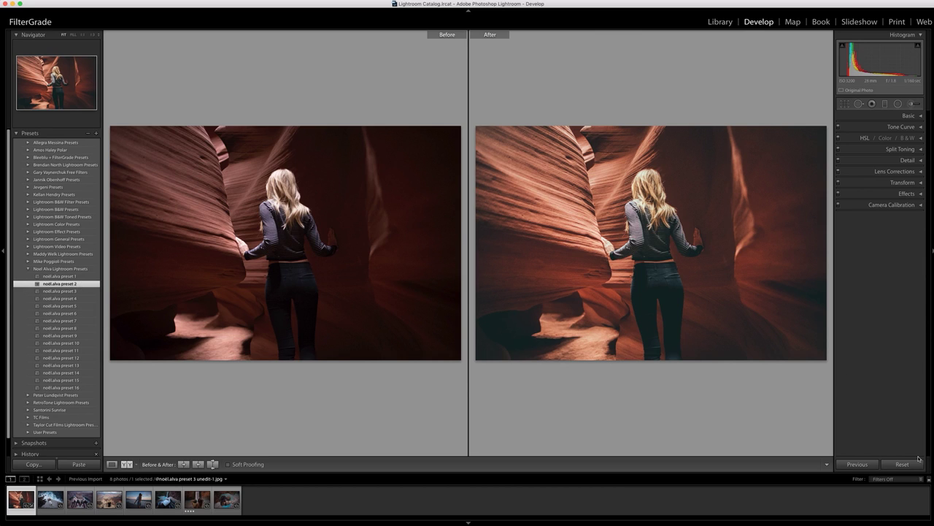
{"action": "left_click", "coordinate": [112, 465]}
{"action": "left_click", "coordinate": [126, 464]}
{"action": "left_click", "coordinate": [899, 464]}
Step: Apply noel.alva preset 4, compare it across the before/after layouts, then move to the cliff photo
{"action": "left_click", "coordinate": [77, 298]}
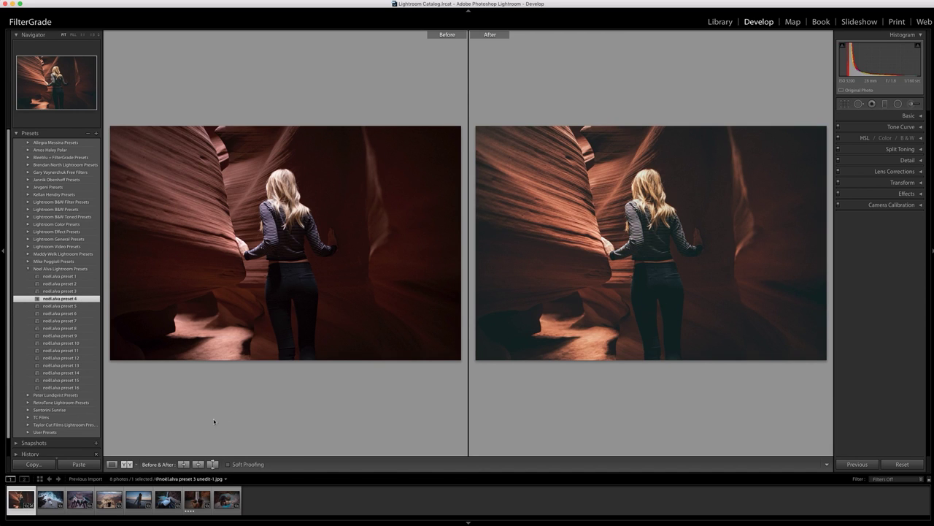
{"action": "left_click", "coordinate": [125, 467]}
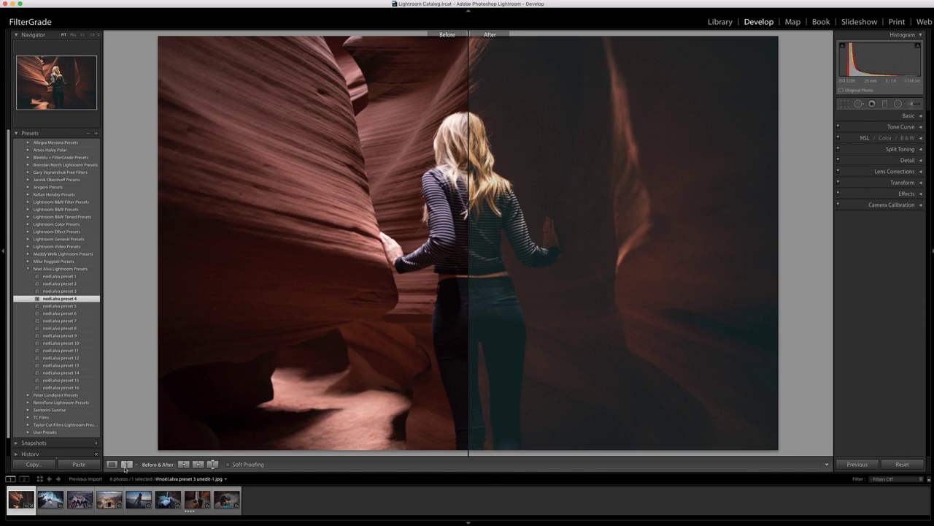
{"action": "left_click", "coordinate": [125, 467]}
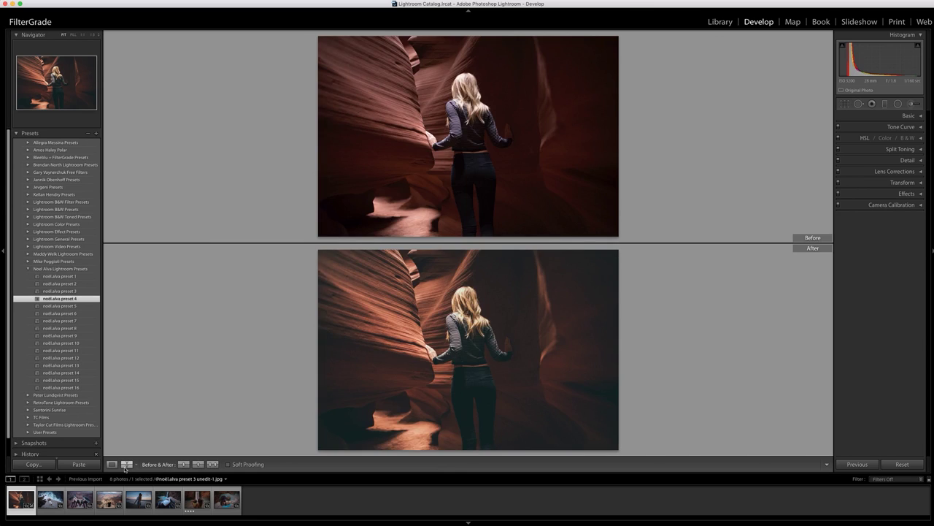
{"action": "left_click", "coordinate": [125, 467]}
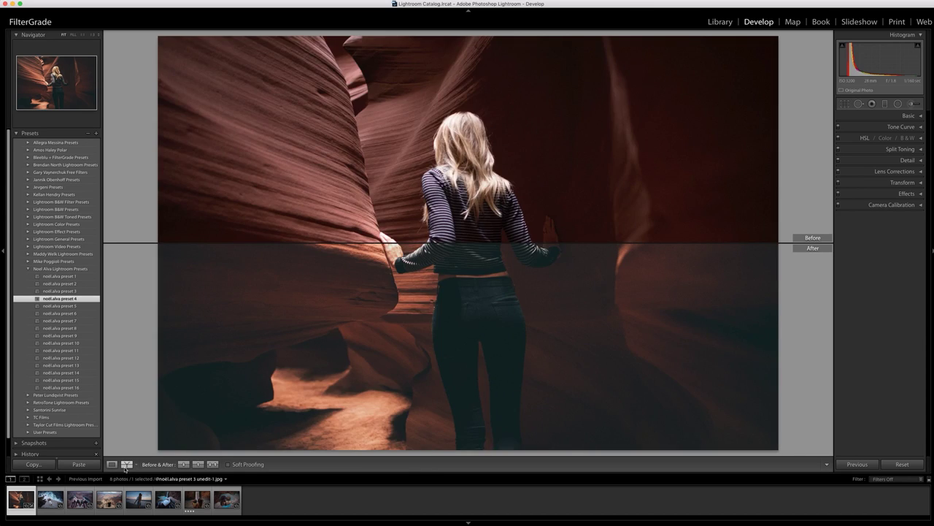
{"action": "left_click", "coordinate": [125, 467]}
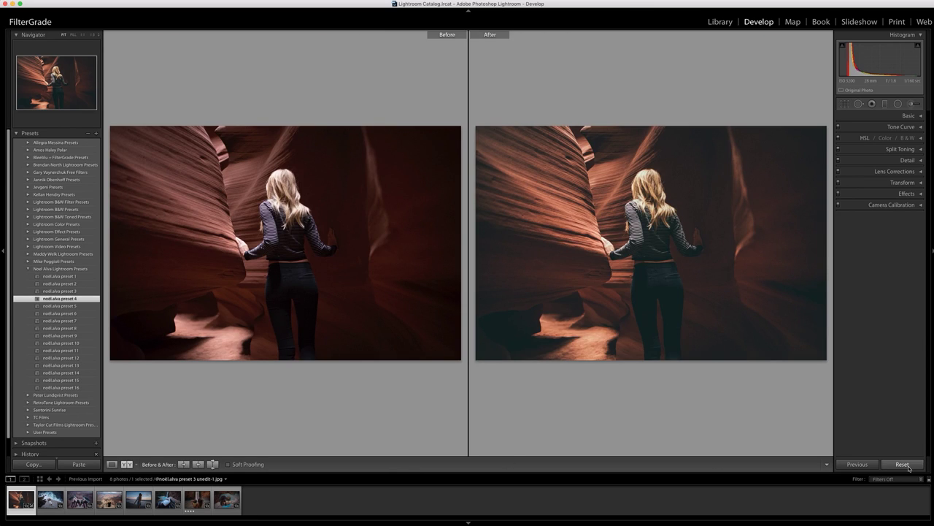
{"action": "left_click", "coordinate": [197, 500]}
Step: Open the cliff-and-ocean photo and preview noel.alva preset 5 in Loupe and side-by-side
{"action": "left_click", "coordinate": [61, 503]}
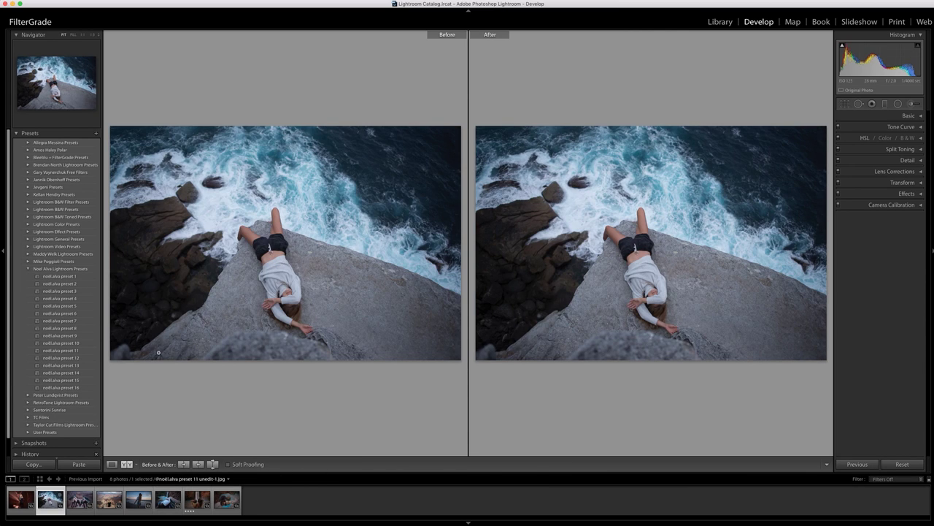
{"action": "left_click", "coordinate": [85, 306]}
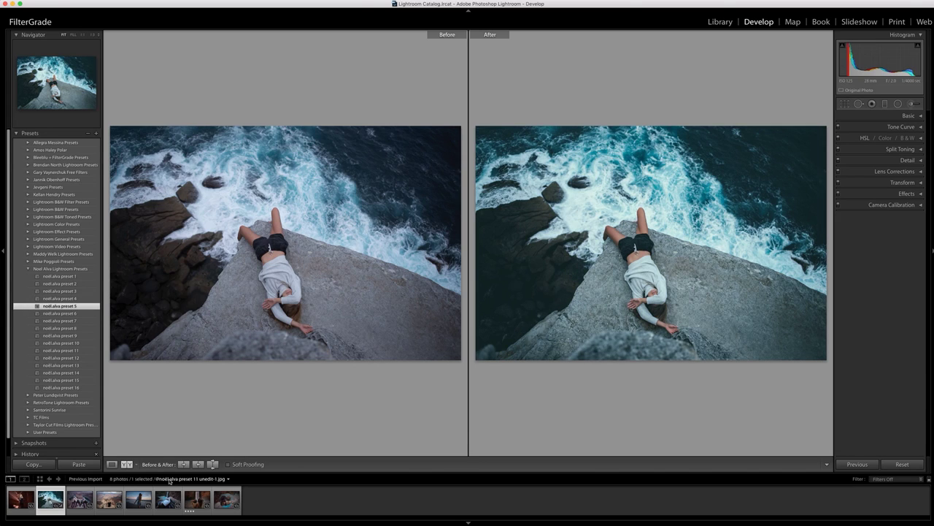
{"action": "left_click", "coordinate": [112, 464]}
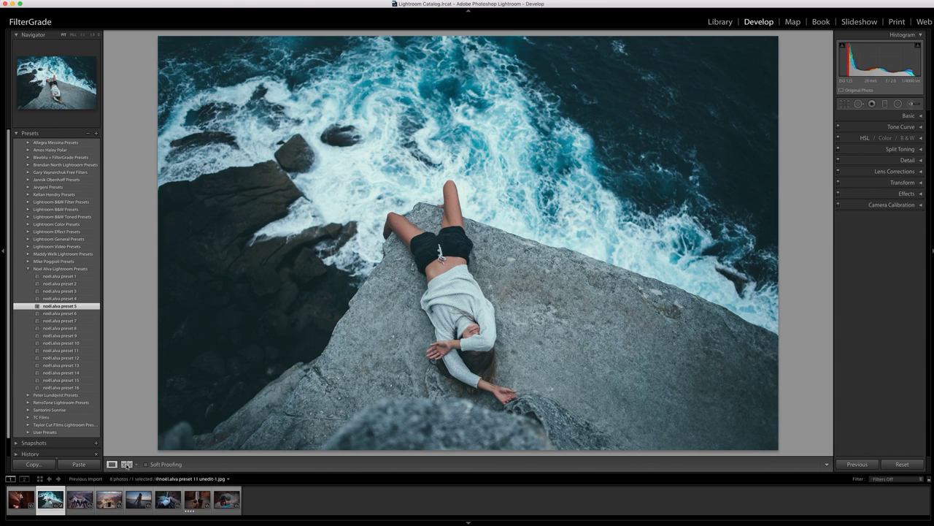
{"action": "left_click", "coordinate": [126, 464]}
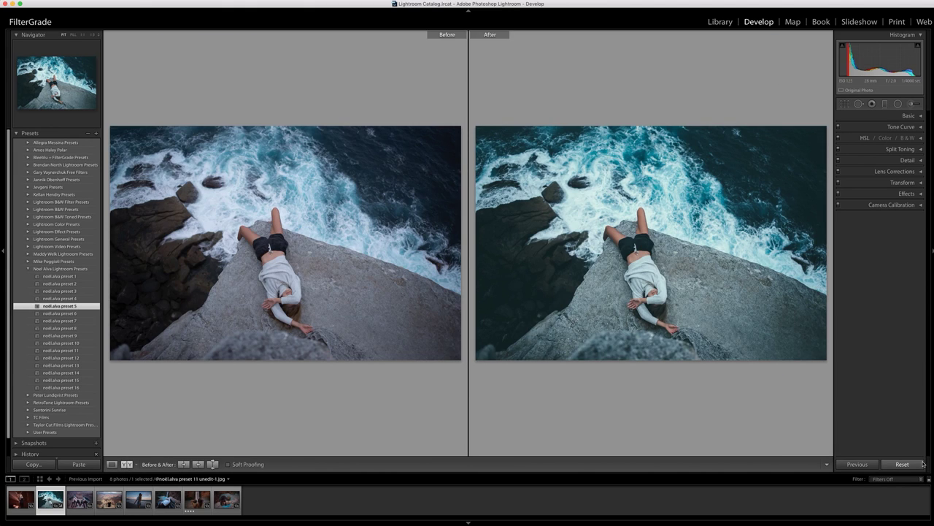
Step: Preview noel.alva preset 6 on the cliff photo, then reset it to unedited
{"action": "left_click", "coordinate": [84, 314]}
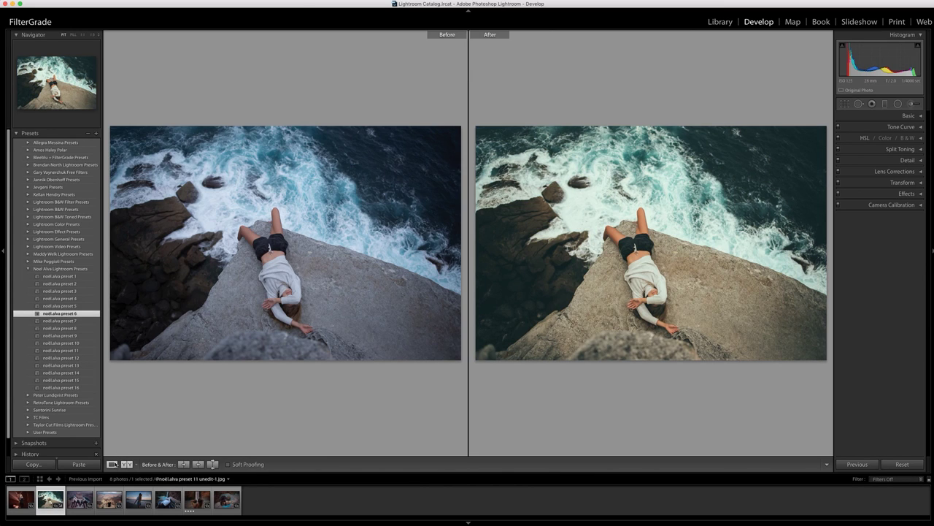
{"action": "key", "text": "y"}
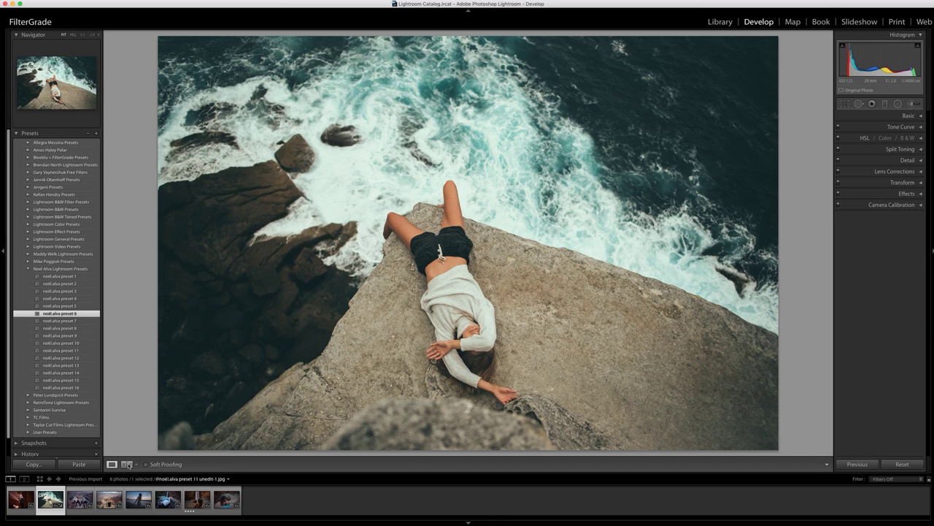
{"action": "left_click", "coordinate": [127, 465]}
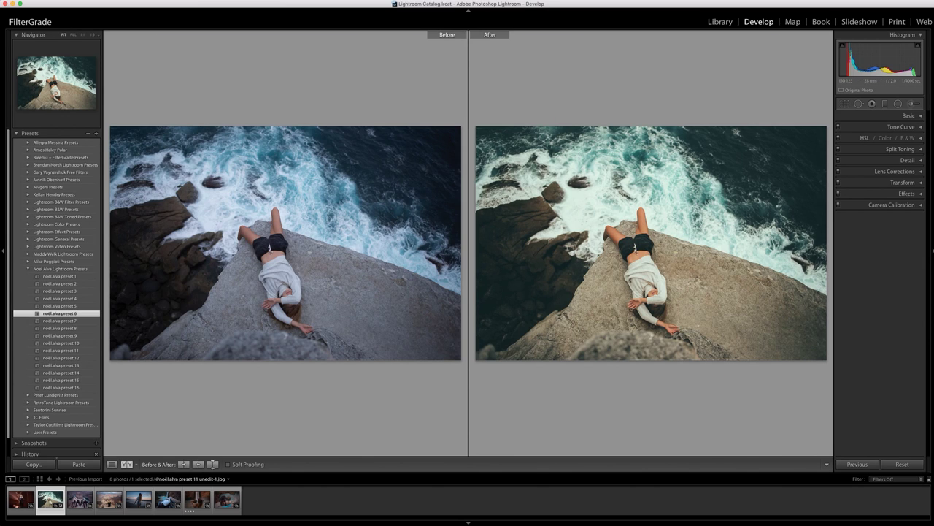
{"action": "left_click", "coordinate": [902, 464]}
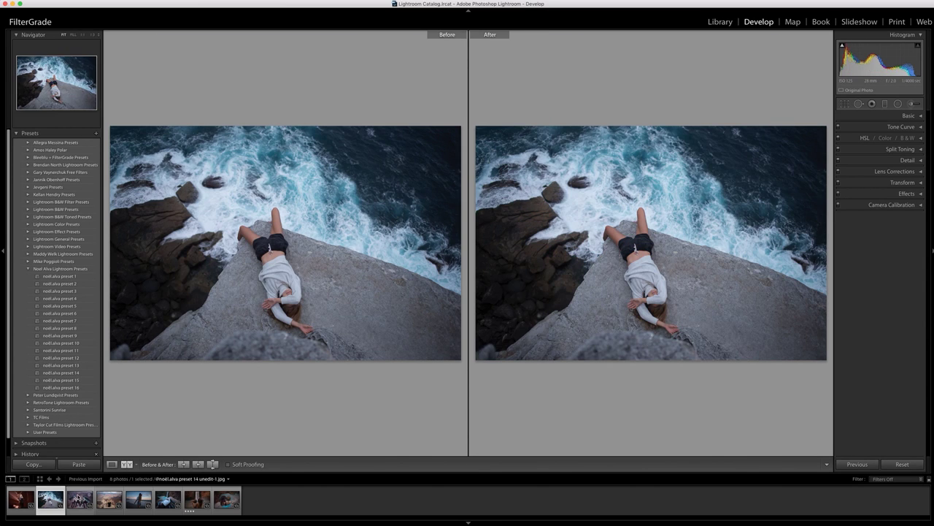
Step: On the blanket photo, preview noel.alva preset 13 across Loupe, split and stacked views, then reset it
{"action": "left_click", "coordinate": [79, 498]}
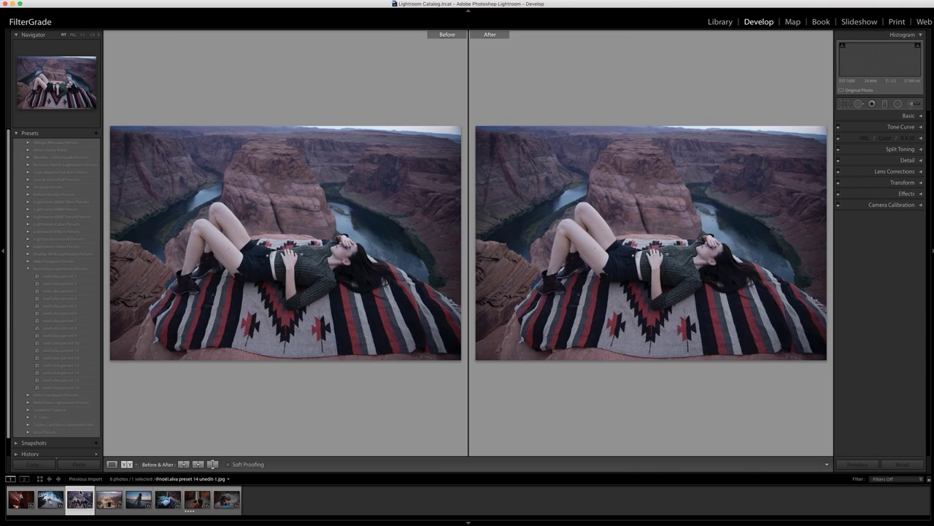
{"action": "left_click", "coordinate": [85, 365]}
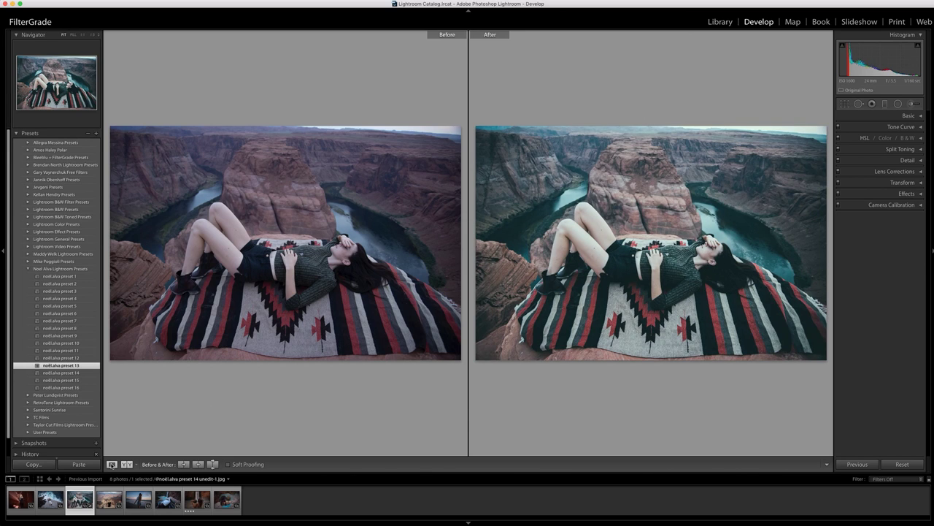
{"action": "left_click", "coordinate": [112, 464]}
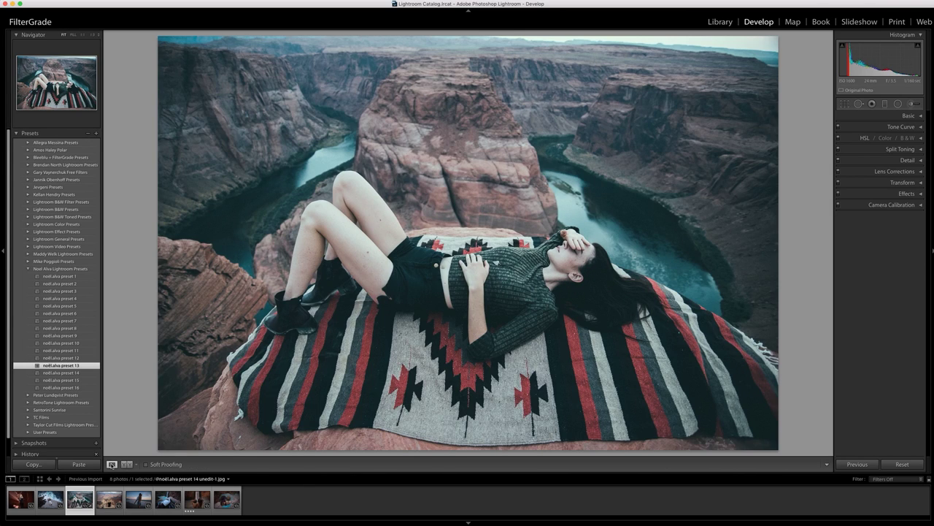
{"action": "left_click", "coordinate": [124, 465]}
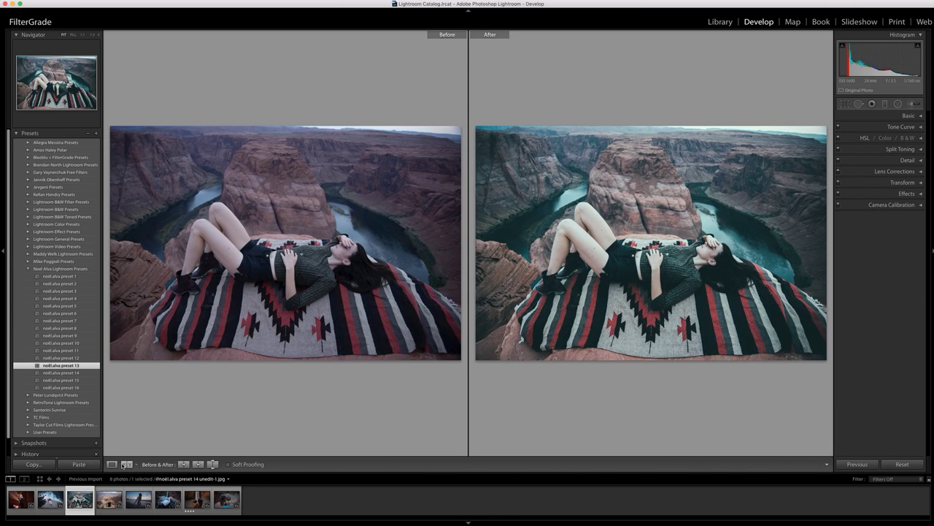
{"action": "left_click", "coordinate": [125, 464]}
{"action": "left_click", "coordinate": [125, 464]}
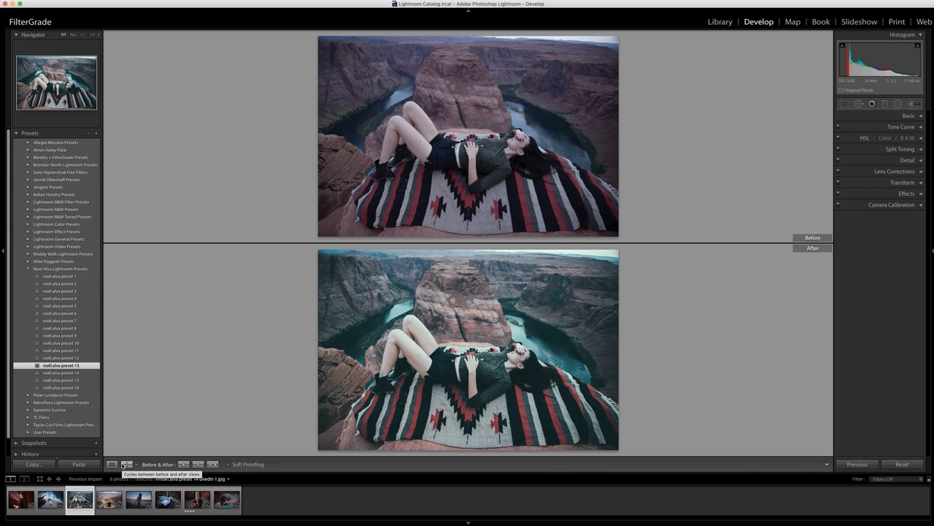
{"action": "left_click", "coordinate": [124, 464]}
{"action": "left_click", "coordinate": [124, 465]}
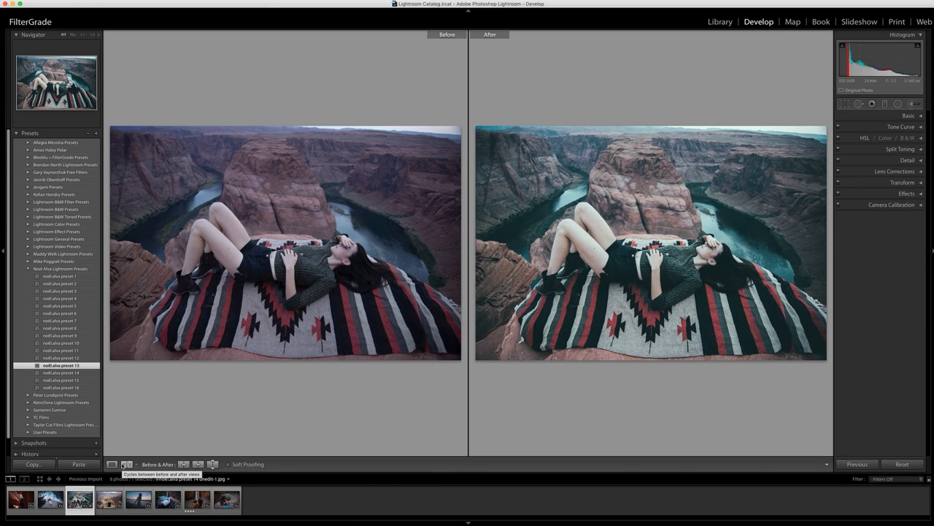
{"action": "left_click", "coordinate": [903, 464]}
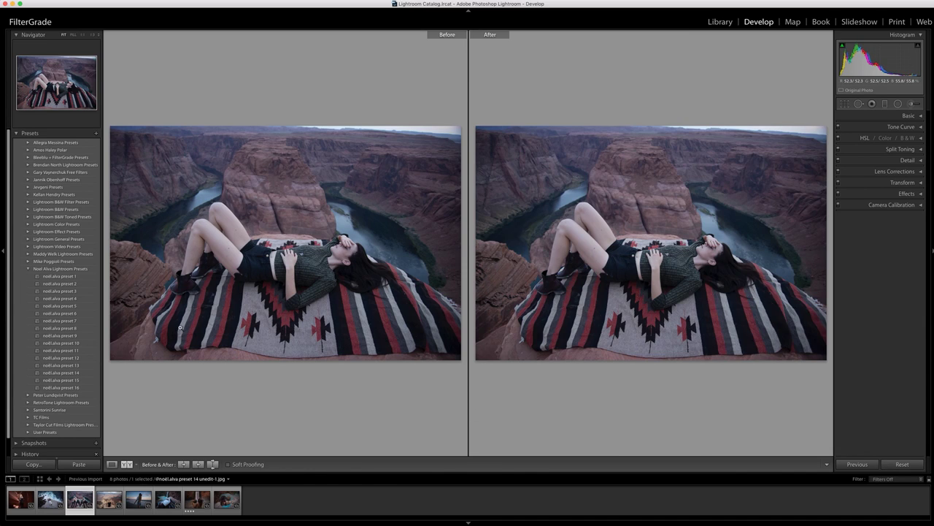
Step: Preview presets 10 and 8 on the photo, checking each in Loupe and side-by-side
{"action": "left_click", "coordinate": [87, 342]}
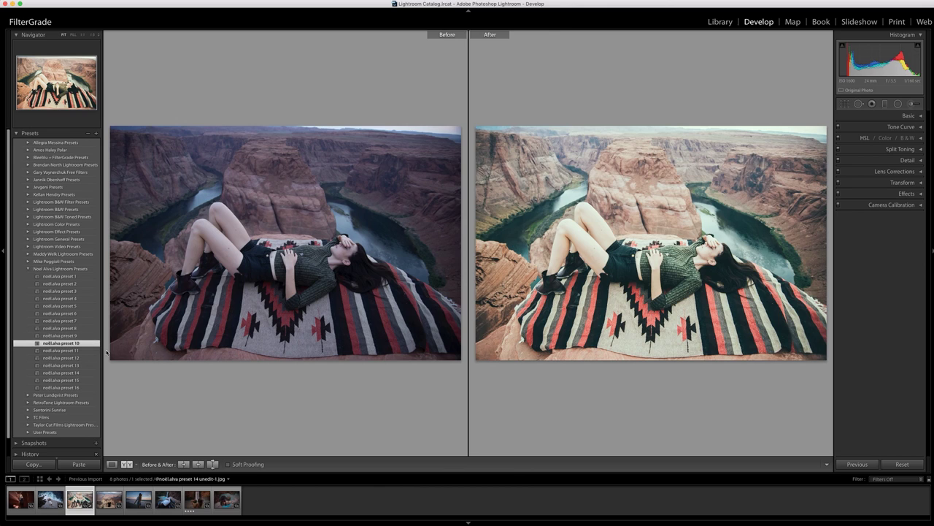
{"action": "left_click", "coordinate": [112, 465]}
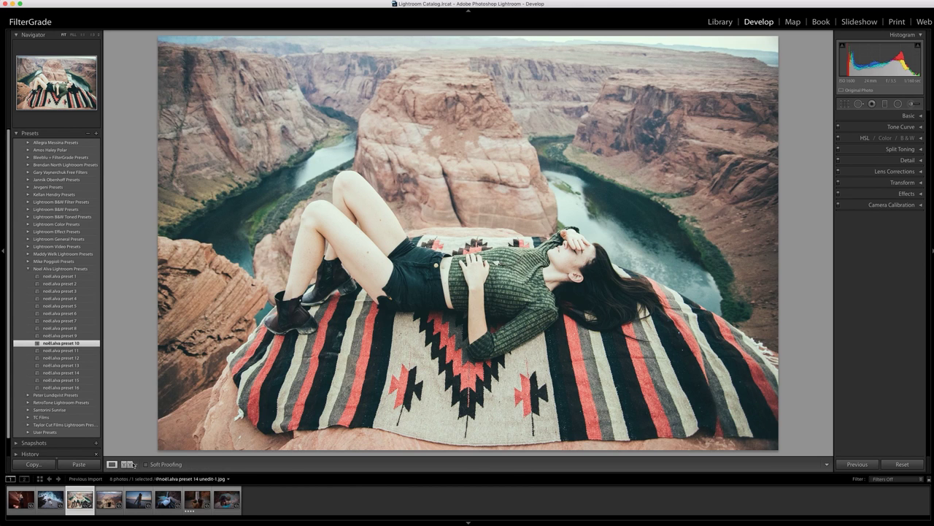
{"action": "left_click", "coordinate": [128, 464]}
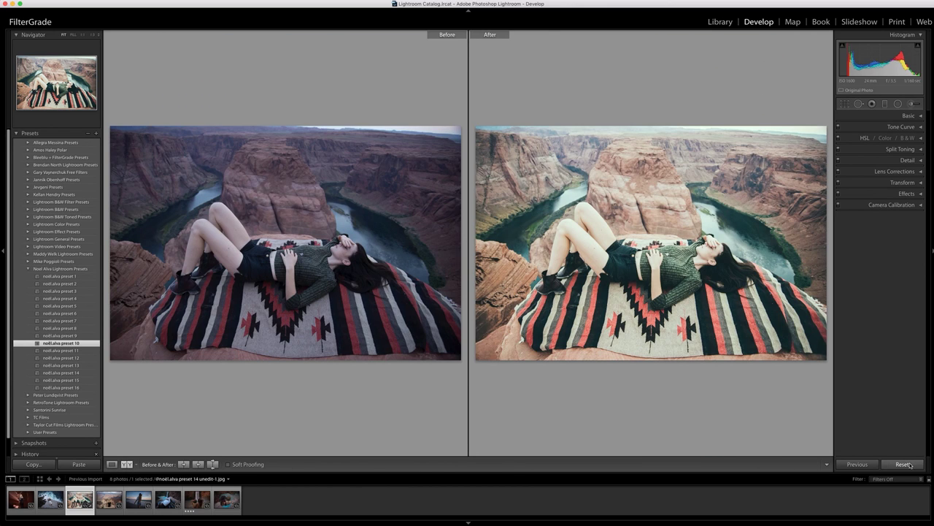
{"action": "left_click", "coordinate": [80, 329]}
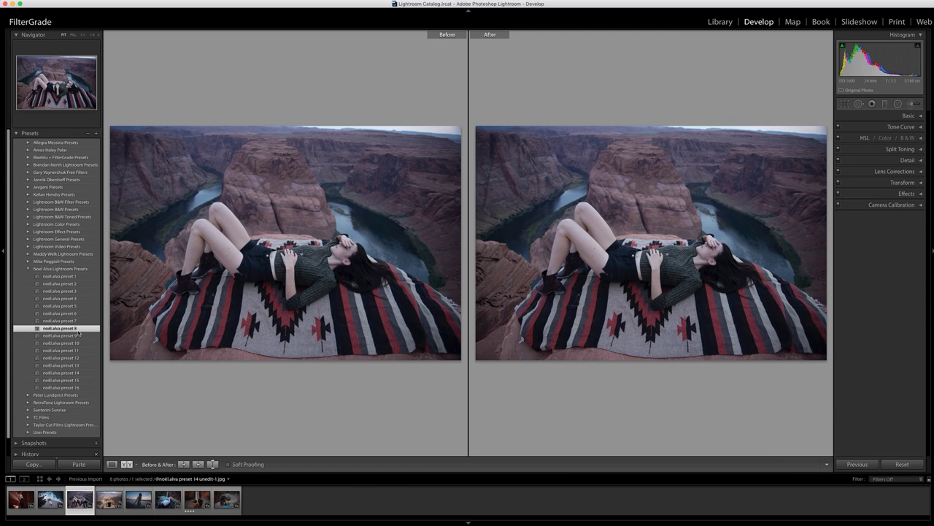
{"action": "left_click", "coordinate": [114, 465]}
{"action": "left_click", "coordinate": [129, 465]}
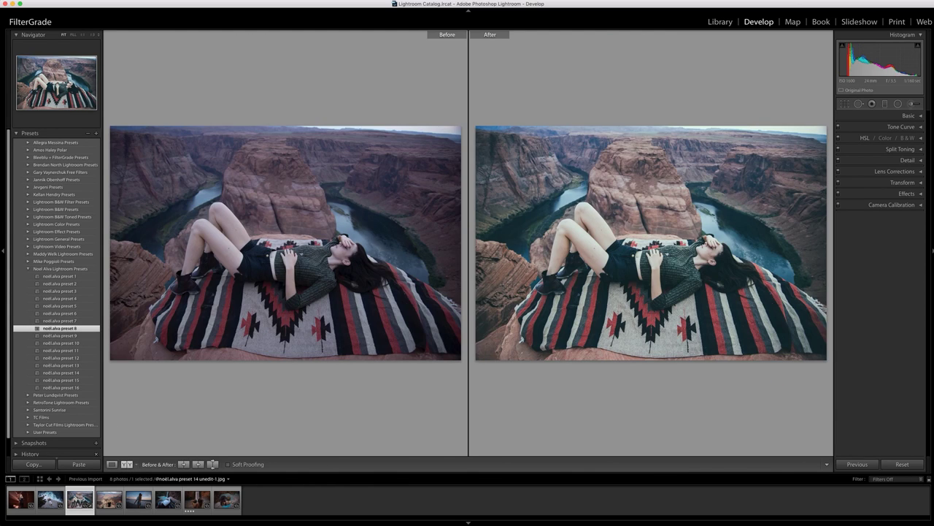
{"action": "left_click", "coordinate": [116, 499]}
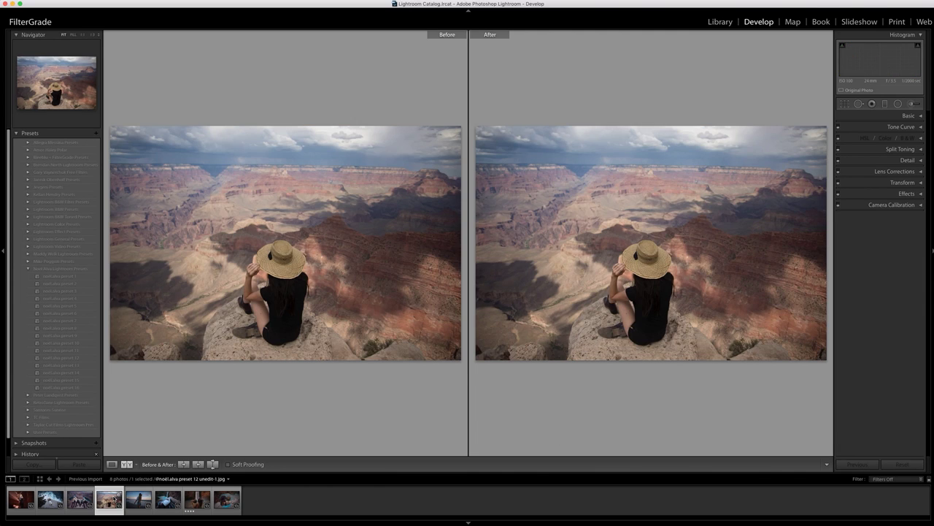
{"action": "left_click", "coordinate": [80, 327]}
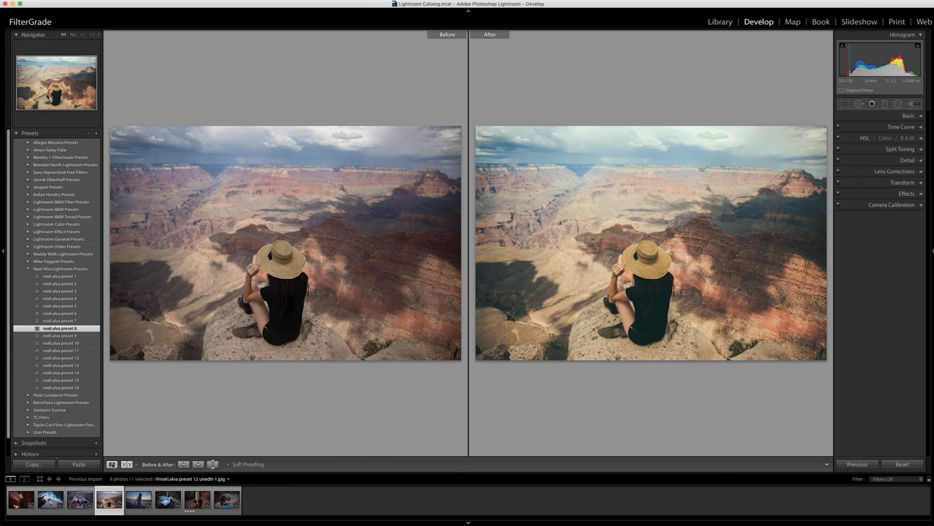
{"action": "left_click", "coordinate": [112, 465]}
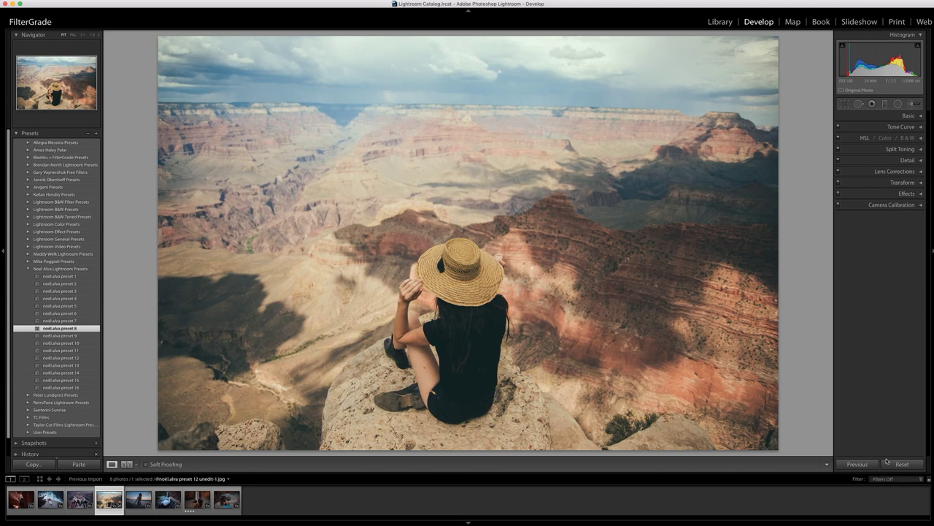
{"action": "left_click", "coordinate": [85, 365]}
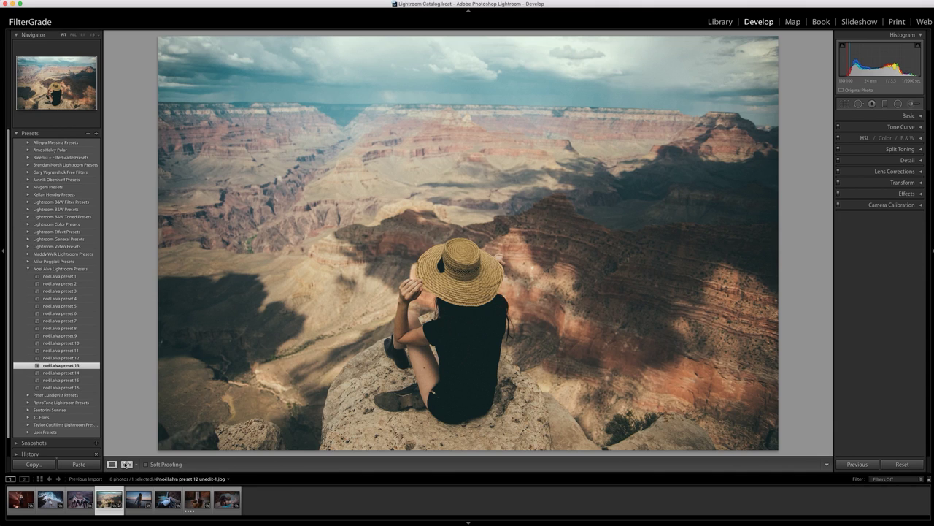
{"action": "left_click", "coordinate": [126, 464]}
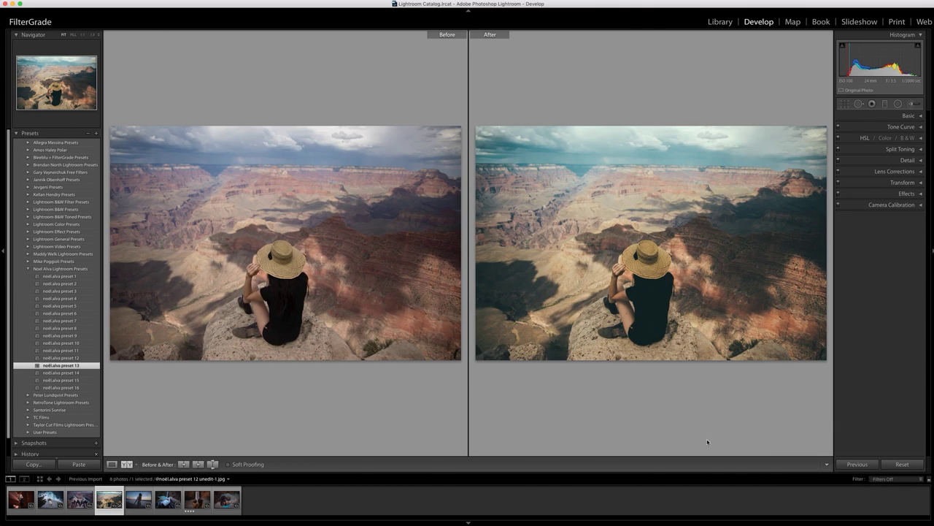
{"action": "left_click", "coordinate": [904, 463]}
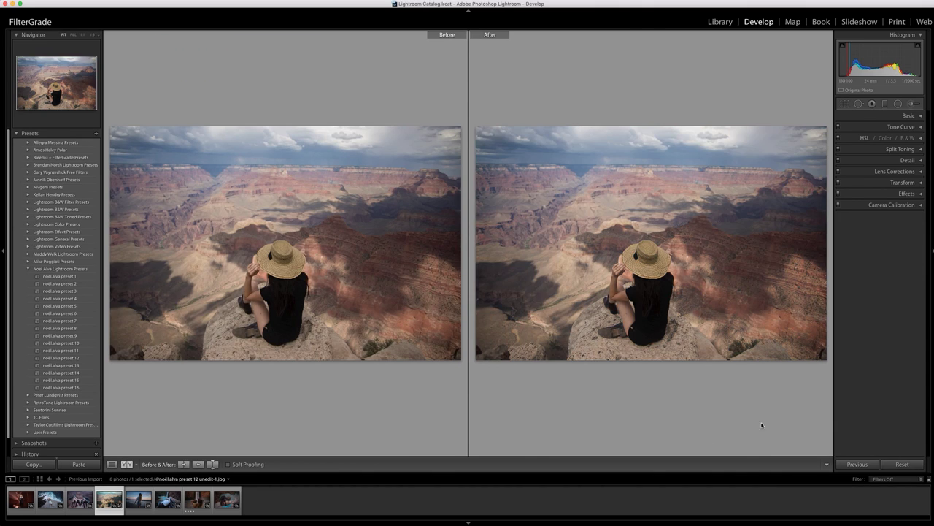
{"action": "left_click", "coordinate": [74, 313]}
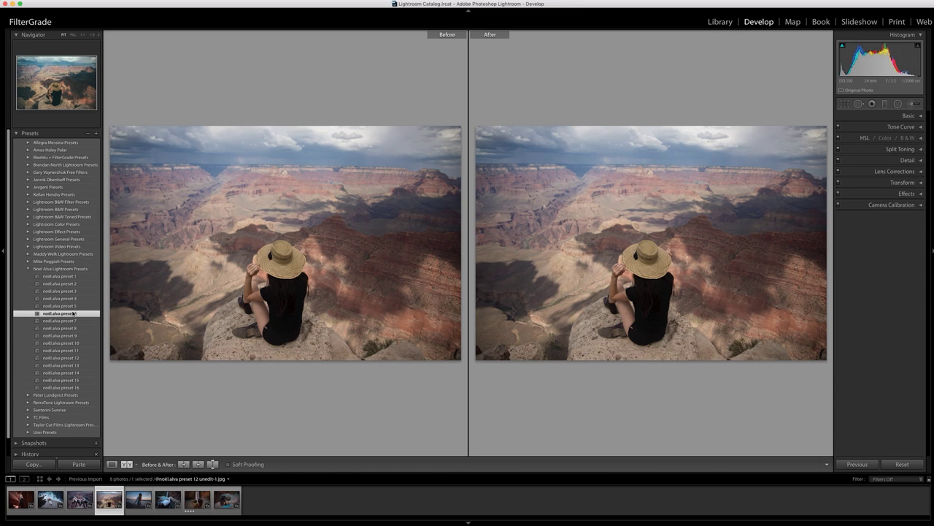
{"action": "left_click", "coordinate": [112, 464]}
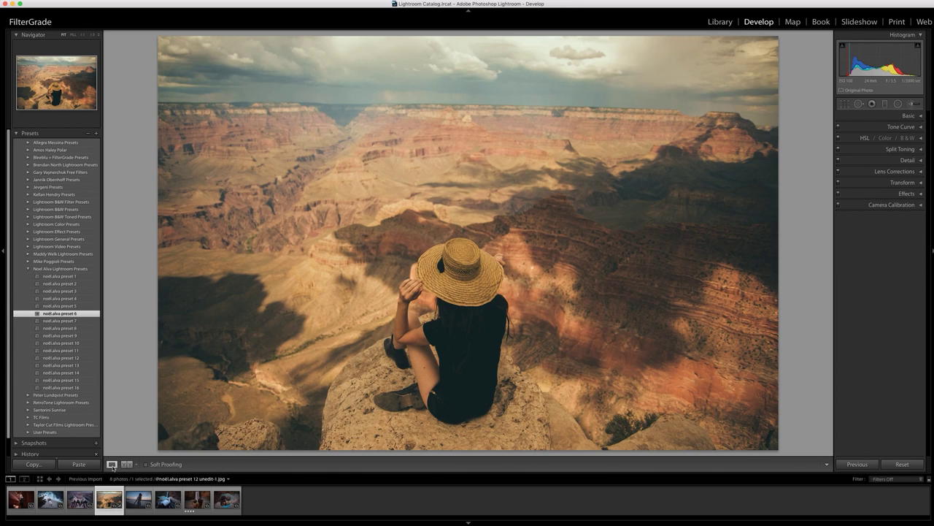
{"action": "left_click", "coordinate": [127, 465]}
{"action": "left_click", "coordinate": [128, 464]}
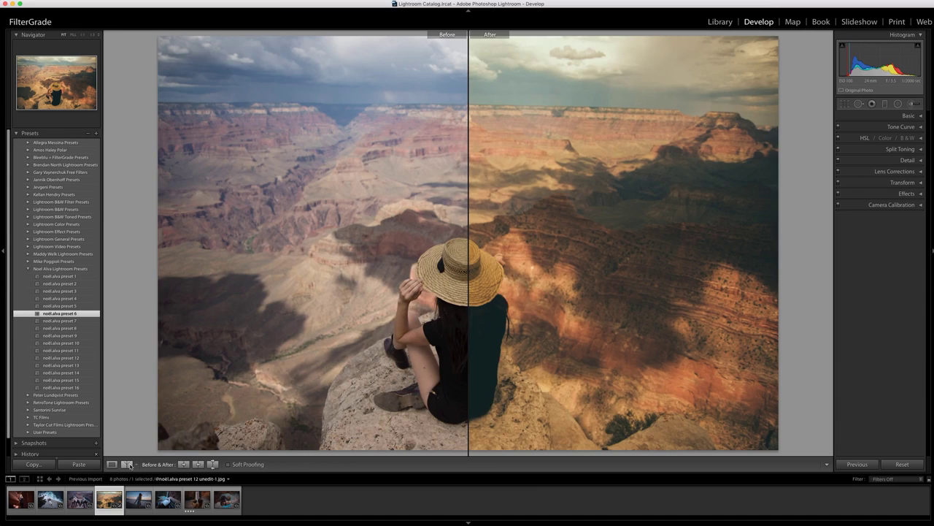
{"action": "left_click", "coordinate": [128, 465]}
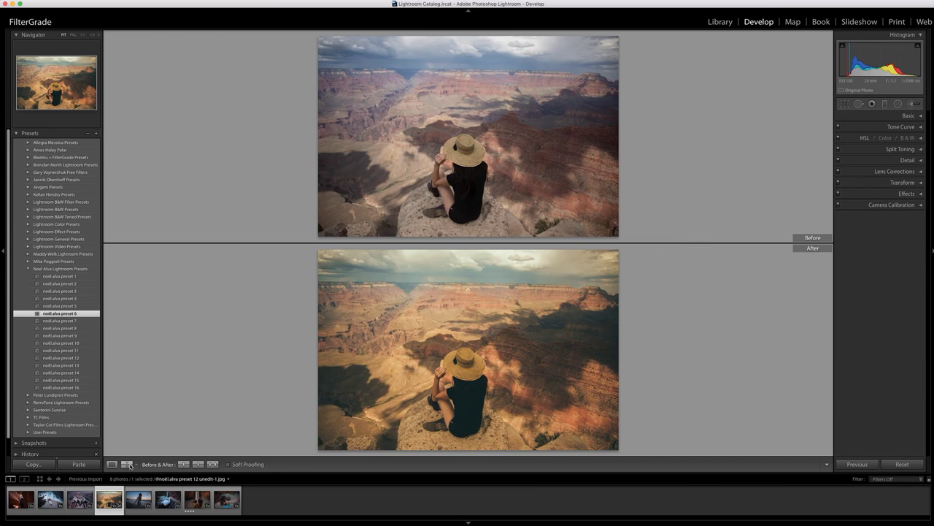
{"action": "left_click", "coordinate": [128, 464]}
{"action": "left_click", "coordinate": [128, 464]}
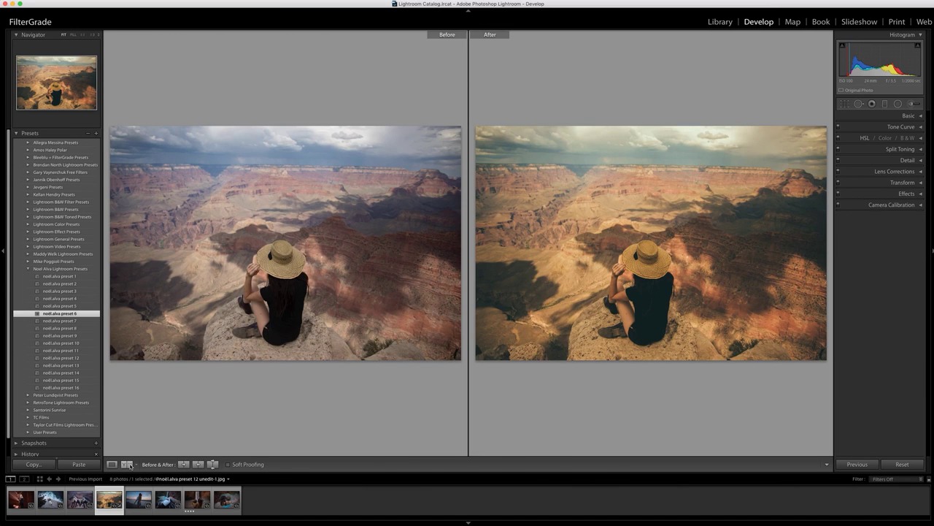
{"action": "left_click", "coordinate": [902, 464]}
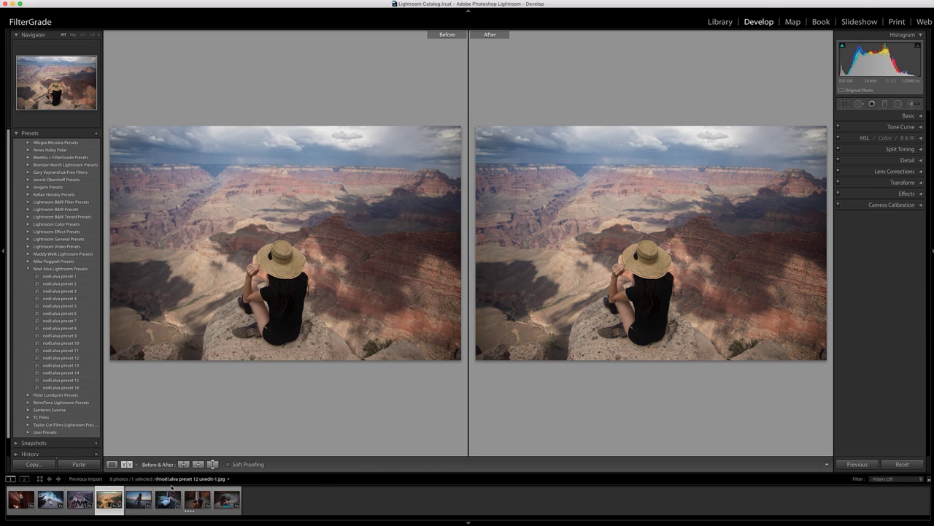
Step: Open the beach photo, preview preset 2 in Loupe and side-by-side, then reset it
{"action": "left_click", "coordinate": [140, 501]}
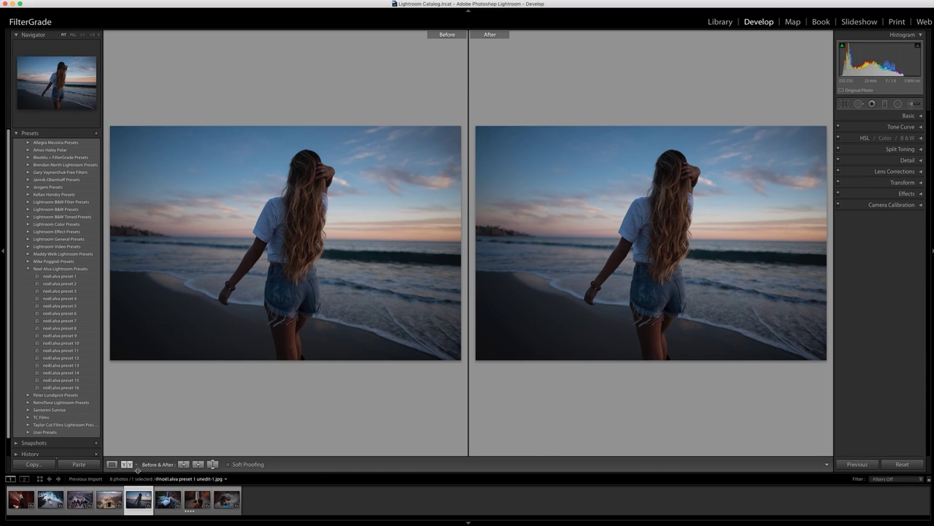
{"action": "left_click", "coordinate": [89, 284]}
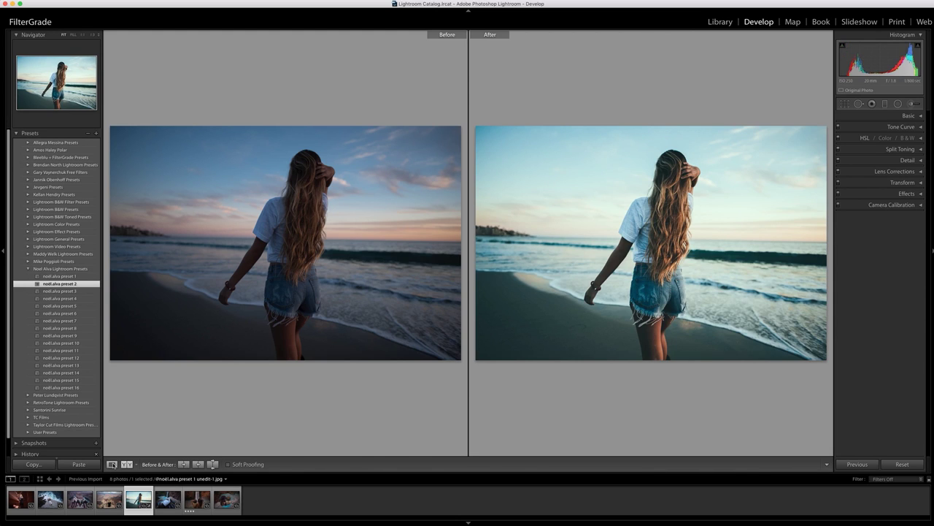
{"action": "left_click", "coordinate": [111, 465]}
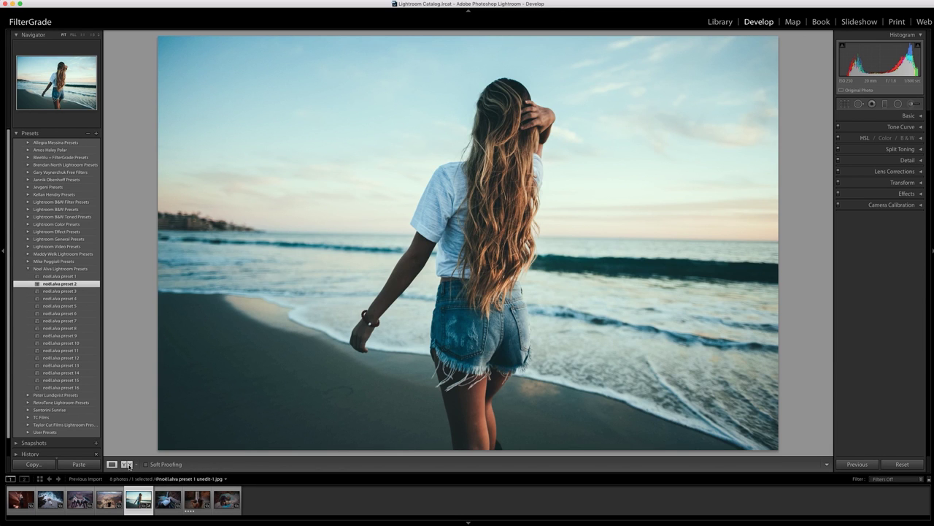
{"action": "left_click", "coordinate": [126, 464]}
{"action": "left_click", "coordinate": [902, 464]}
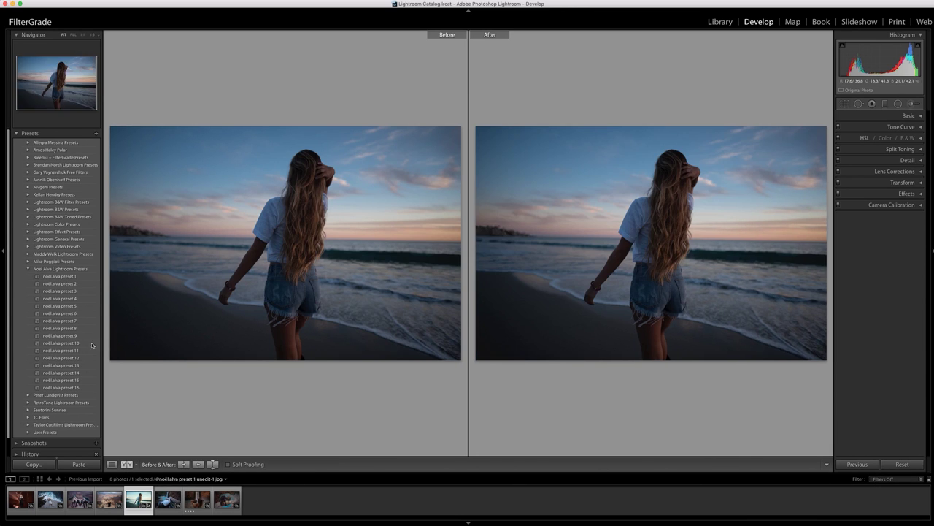
Step: Preview presets 10 and 12 on the beach photo, reset it, then select the waterfall photo
{"action": "left_click", "coordinate": [89, 343]}
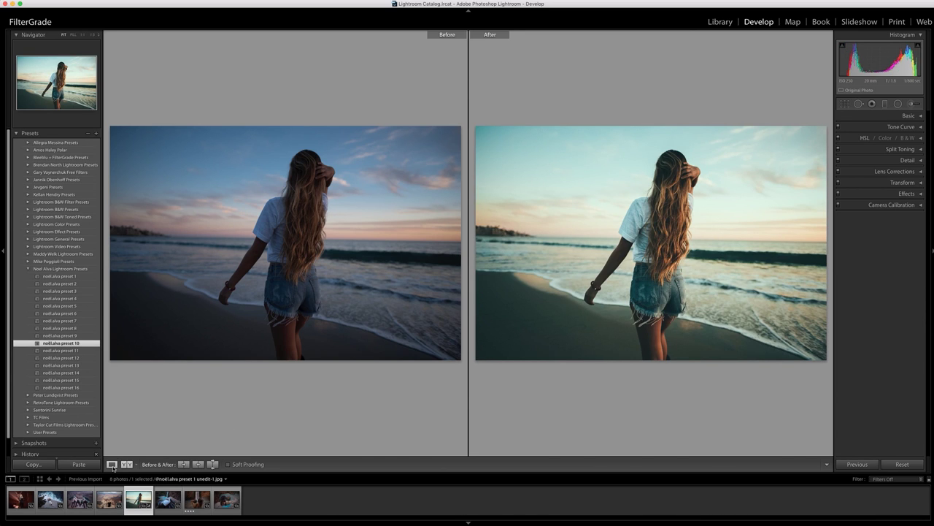
{"action": "key", "text": "y"}
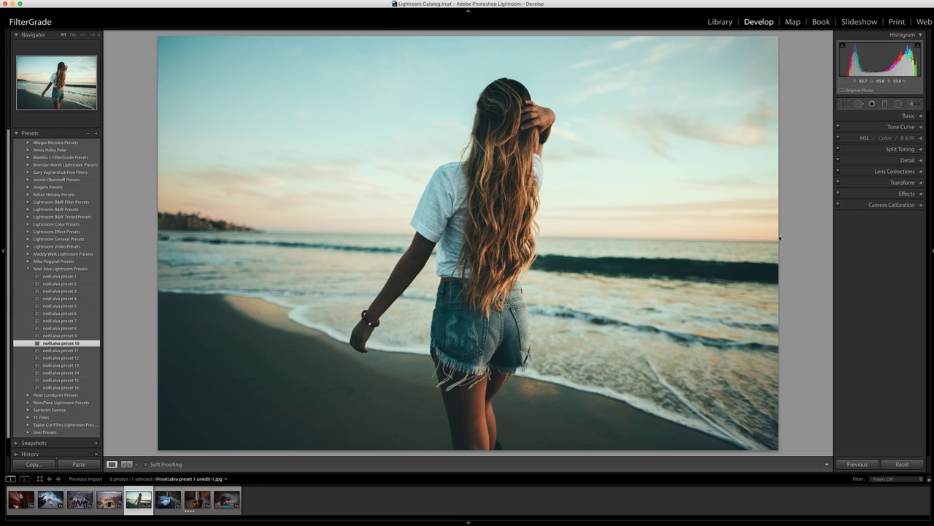
{"action": "left_click", "coordinate": [902, 464]}
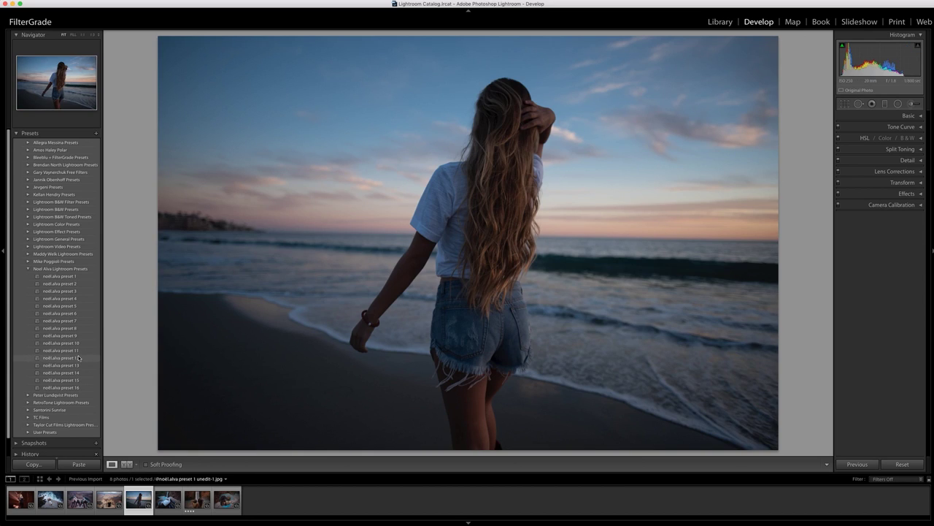
{"action": "left_click", "coordinate": [79, 357]}
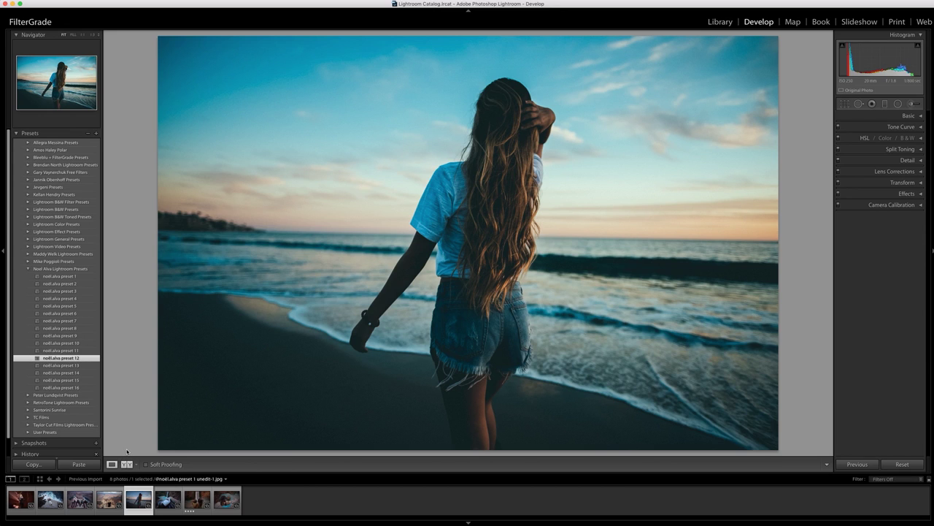
{"action": "key", "text": "y"}
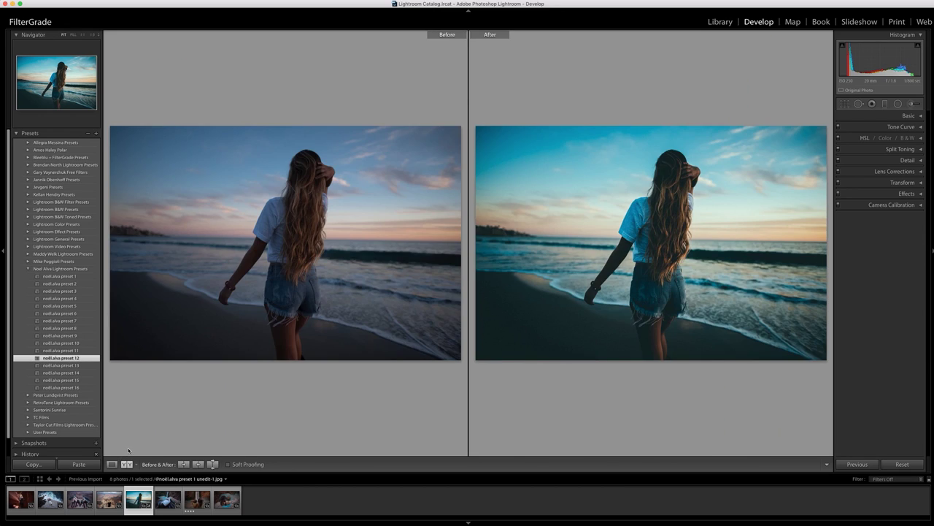
{"action": "left_click", "coordinate": [902, 465]}
{"action": "left_click", "coordinate": [166, 501]}
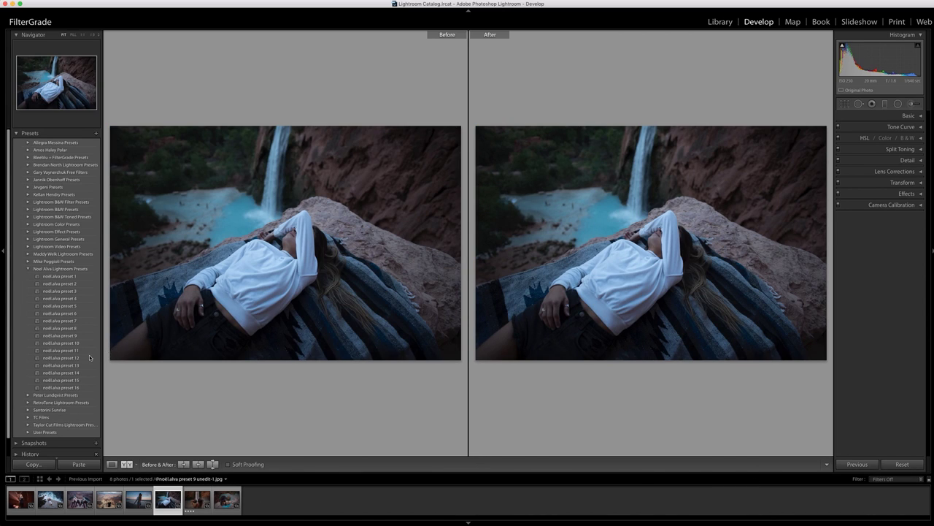
Step: Preview noel.alva presets 16 and 10 on the blanket photo, removing each afterwards
{"action": "left_click", "coordinate": [80, 388]}
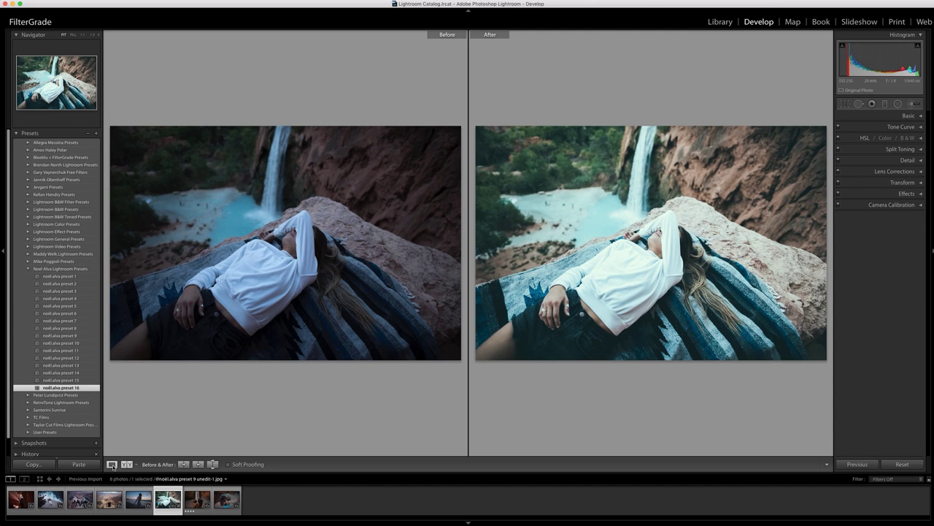
{"action": "left_click", "coordinate": [127, 464]}
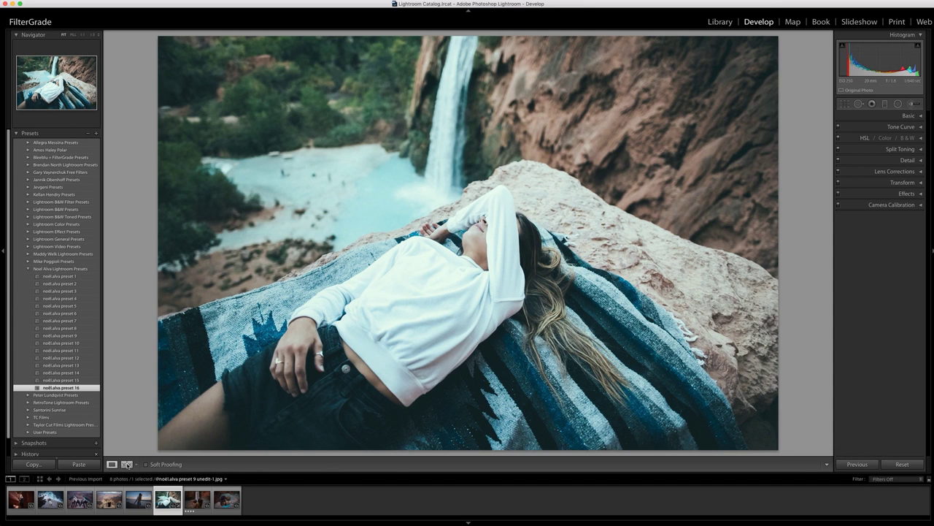
{"action": "left_click", "coordinate": [127, 465]}
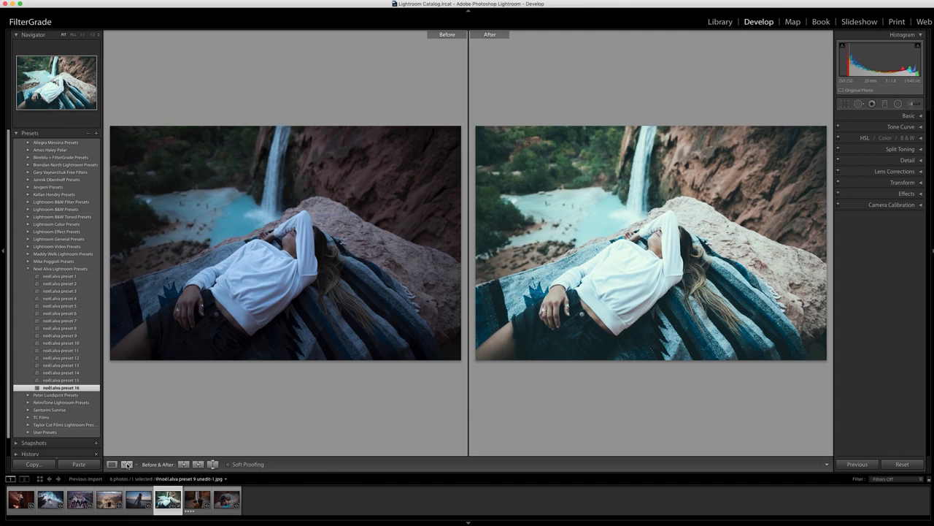
{"action": "left_click", "coordinate": [918, 466]}
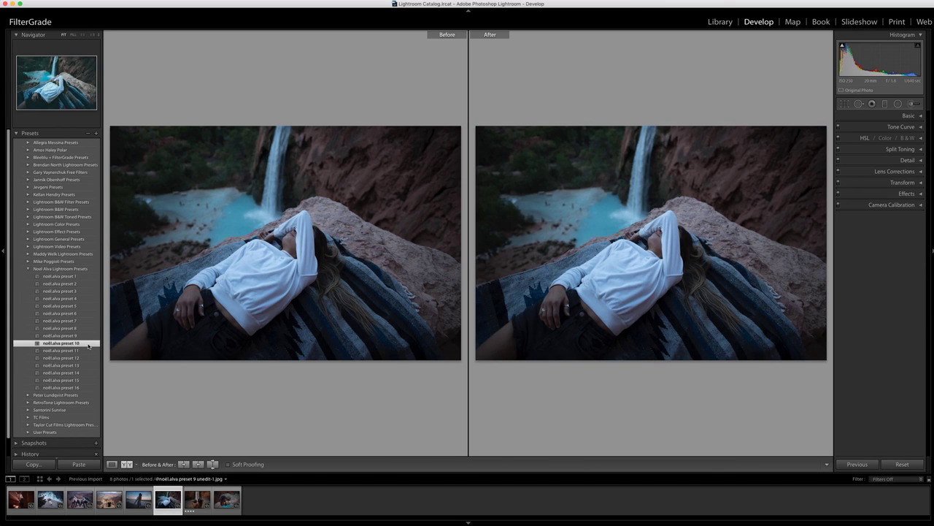
{"action": "left_click", "coordinate": [88, 346]}
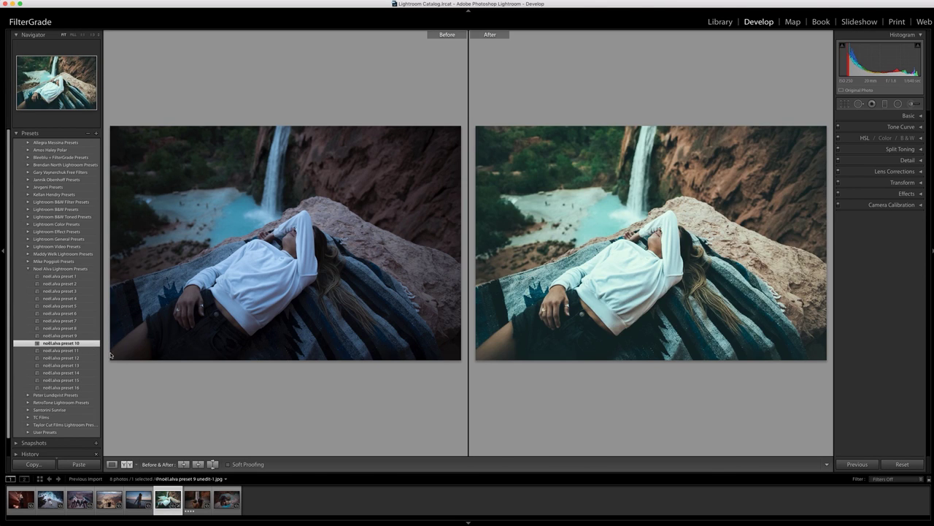
{"action": "left_click", "coordinate": [127, 464]}
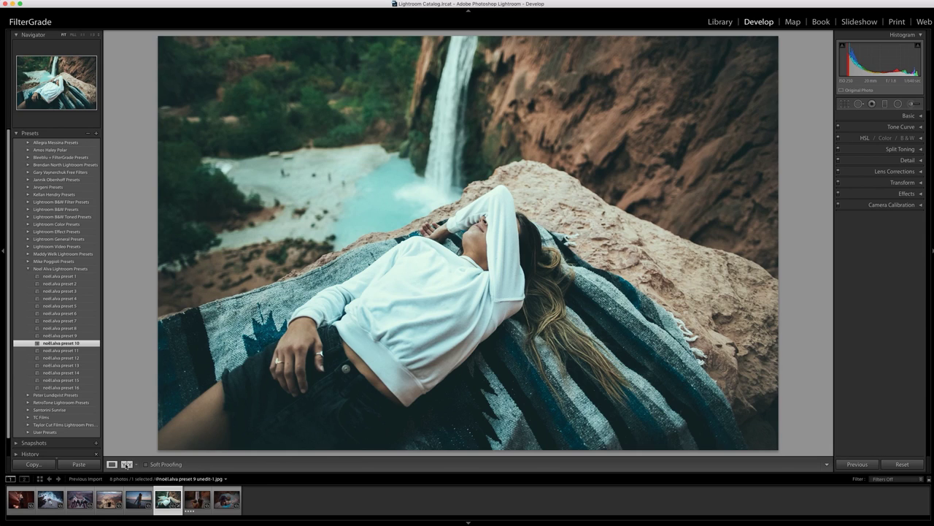
{"action": "left_click", "coordinate": [127, 465]}
{"action": "left_click", "coordinate": [916, 463]}
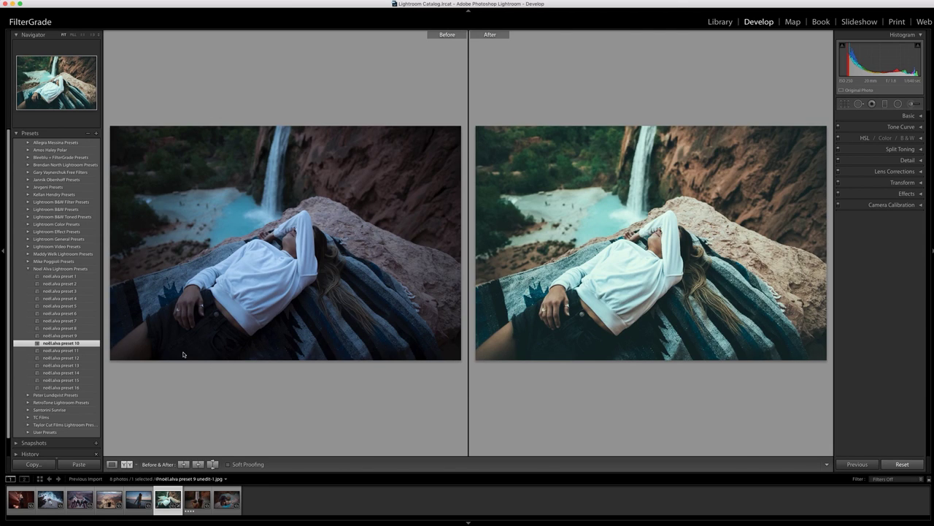
Step: Apply noel.alva preset 4, compare it in Loupe, split and stacked layouts, then select the two-hats photo
{"action": "left_click", "coordinate": [80, 298]}
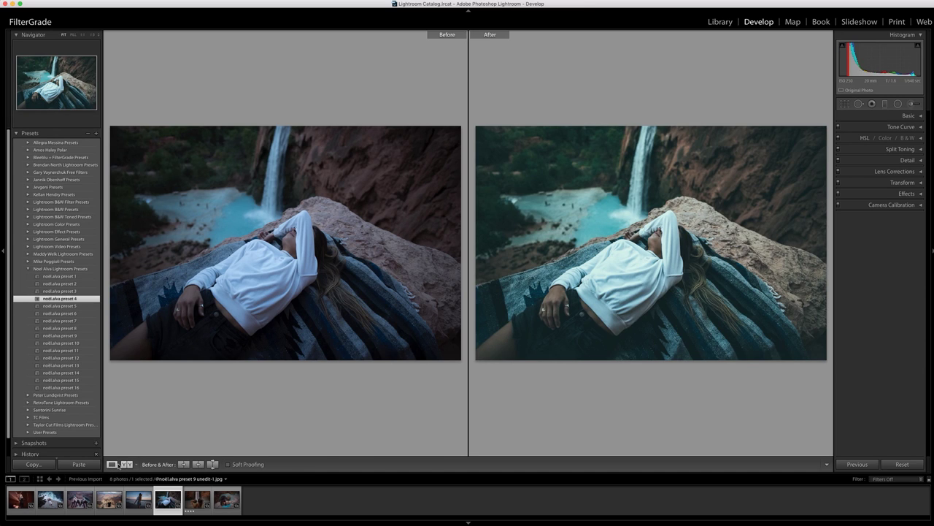
{"action": "left_click", "coordinate": [114, 463]}
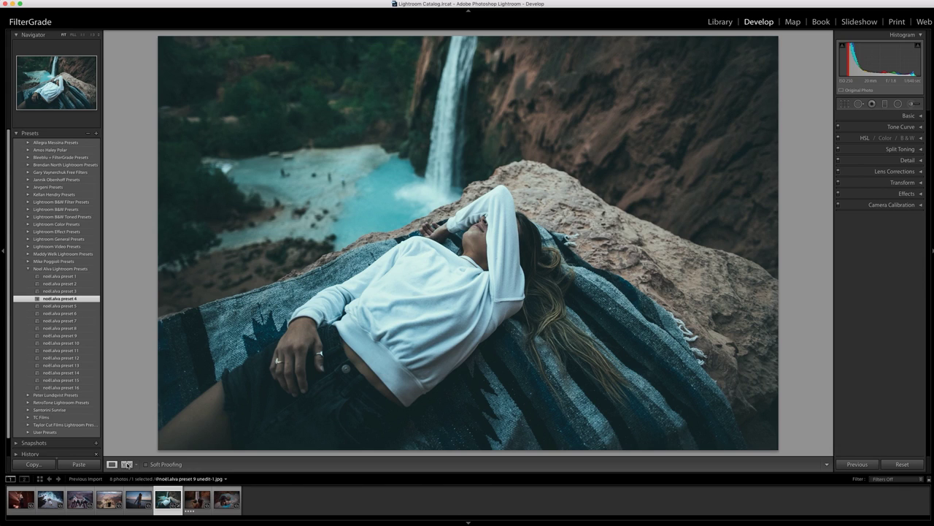
{"action": "left_click", "coordinate": [126, 464]}
{"action": "left_click", "coordinate": [126, 465]}
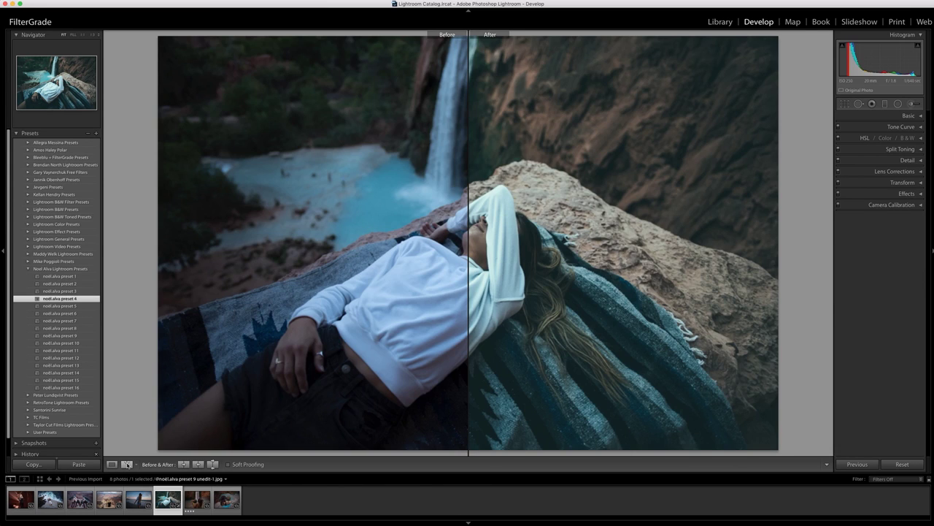
{"action": "left_click", "coordinate": [126, 464]}
{"action": "left_click", "coordinate": [126, 464]}
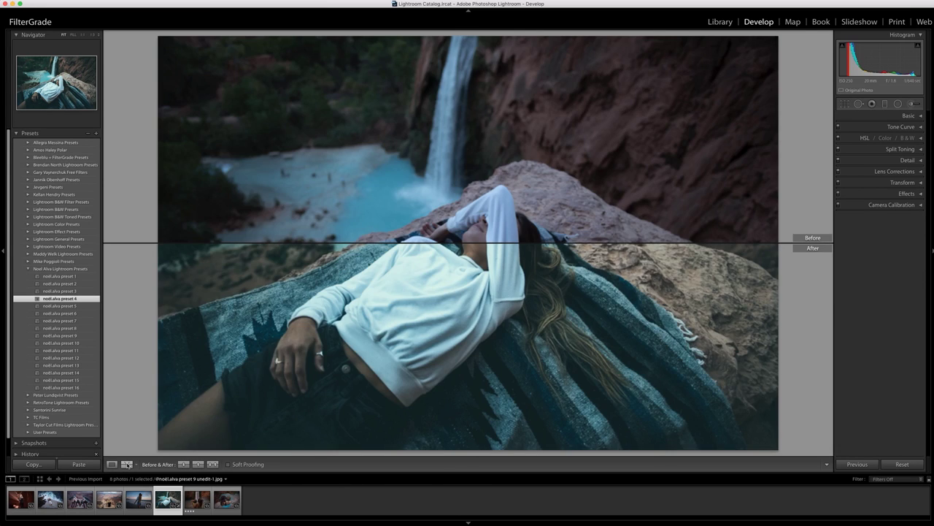
{"action": "left_click", "coordinate": [126, 464]}
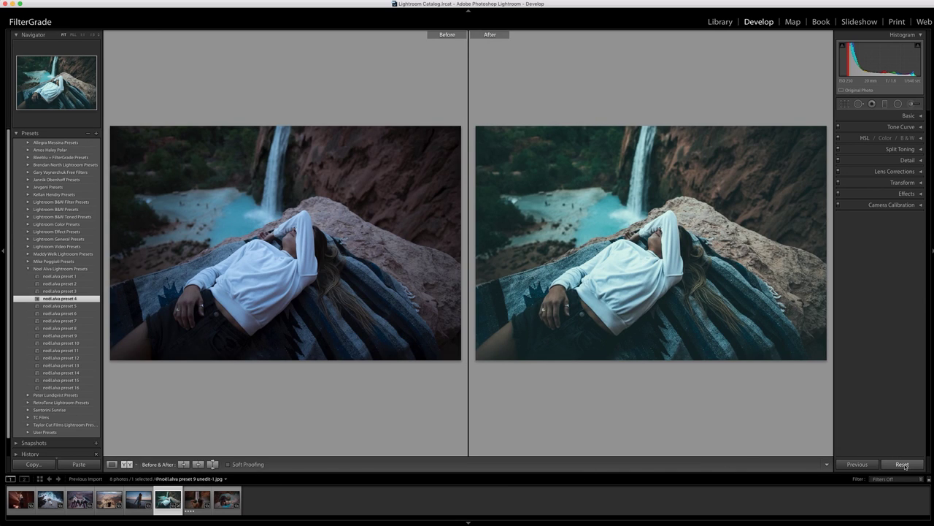
{"action": "left_click", "coordinate": [190, 502]}
Step: Open the two-hats waterfall photo, preview noel.alva preset 5 in Loupe, then reset it
{"action": "left_click", "coordinate": [191, 502]}
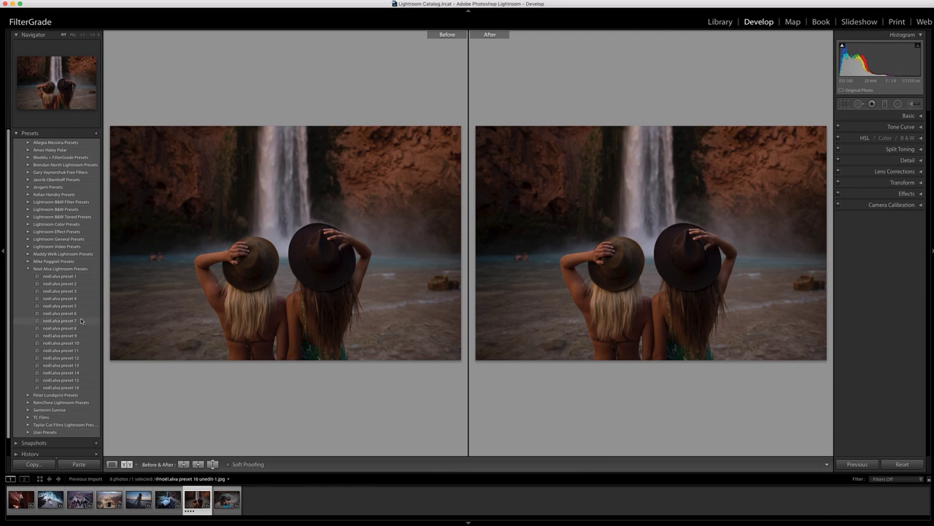
{"action": "left_click", "coordinate": [81, 305]}
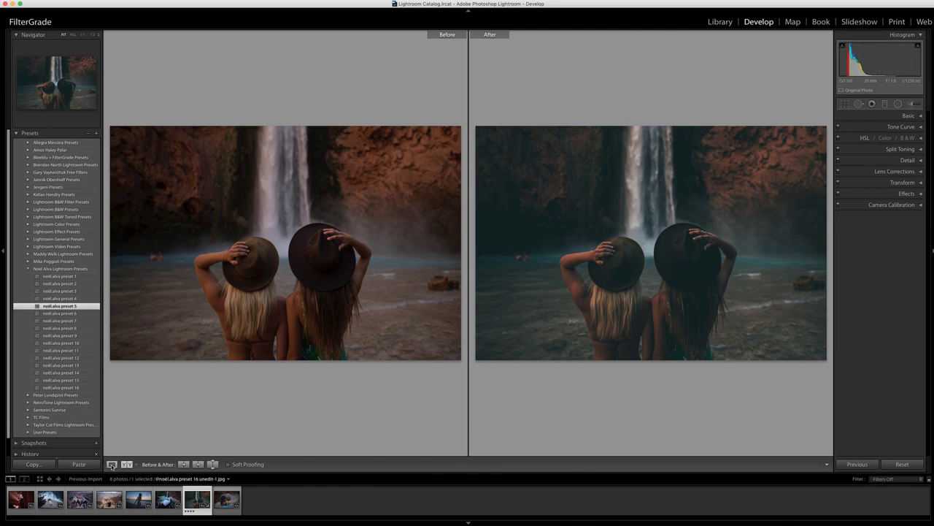
{"action": "left_click", "coordinate": [111, 465]}
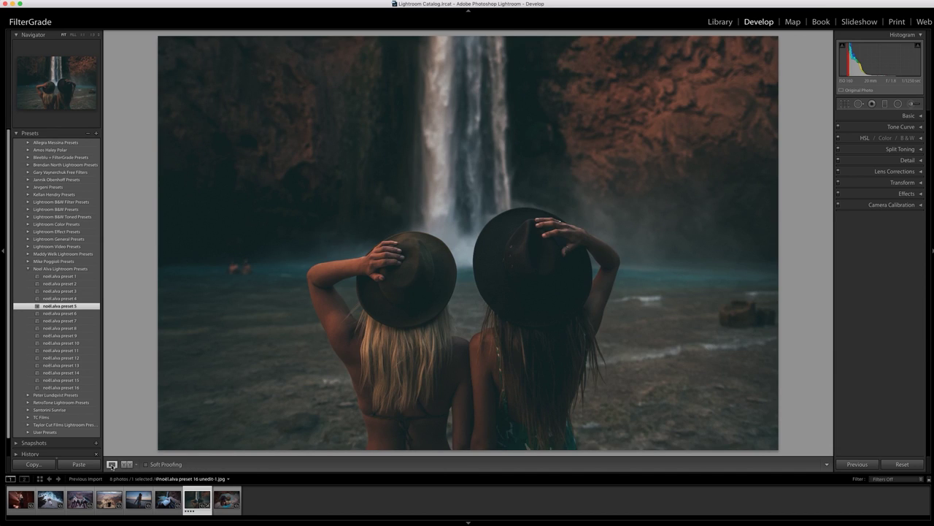
{"action": "left_click", "coordinate": [126, 464]}
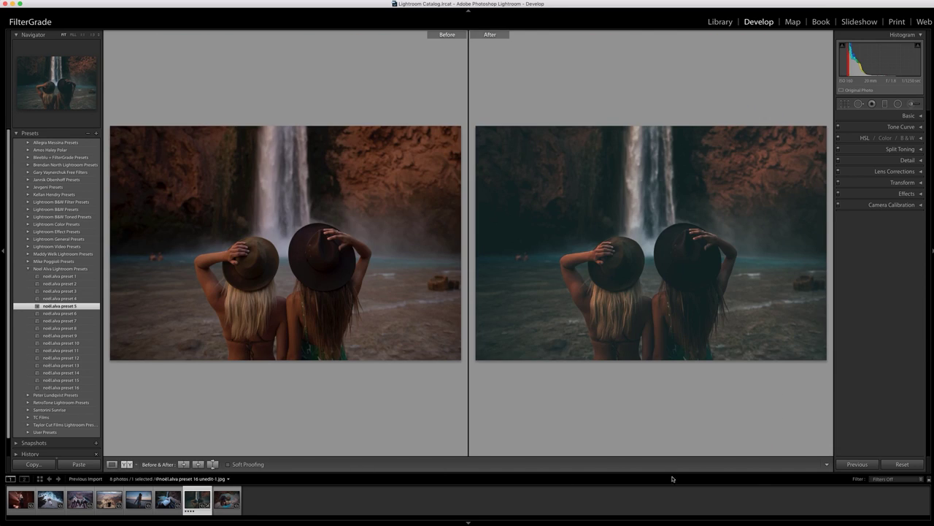
{"action": "left_click", "coordinate": [919, 464]}
Step: Preview noel.alva preset 8 in Loupe and side-by-side, then undo it with Ctrl+Z
{"action": "left_click", "coordinate": [78, 330]}
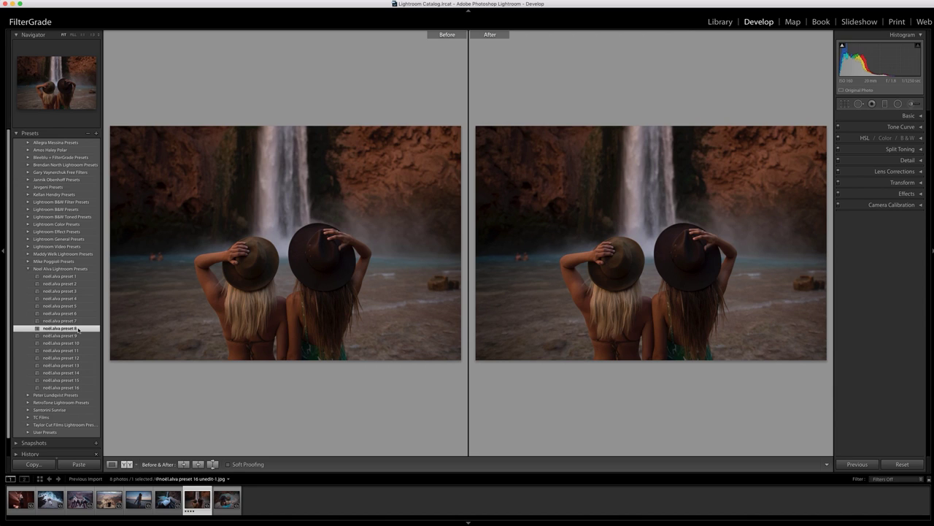
{"action": "left_click", "coordinate": [112, 464]}
{"action": "left_click", "coordinate": [127, 464]}
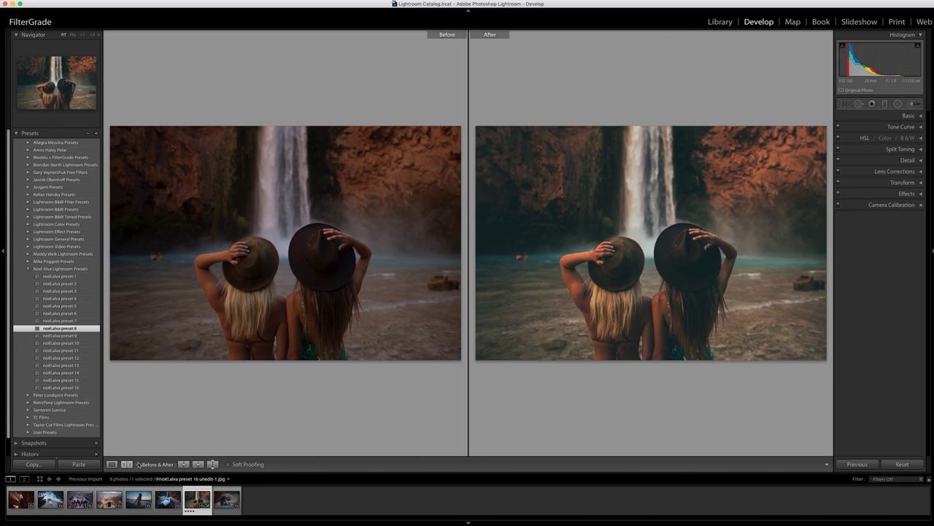
{"action": "key", "text": "ctrl+z"}
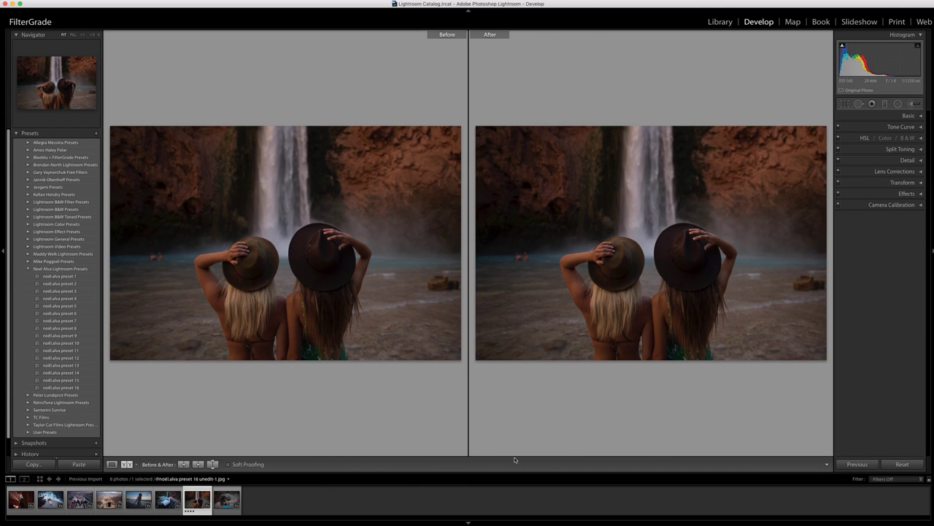
Step: Open the two-women-on-rocks photo, preview noel.alva preset 13 in Loupe, then reset it
{"action": "left_click", "coordinate": [217, 504]}
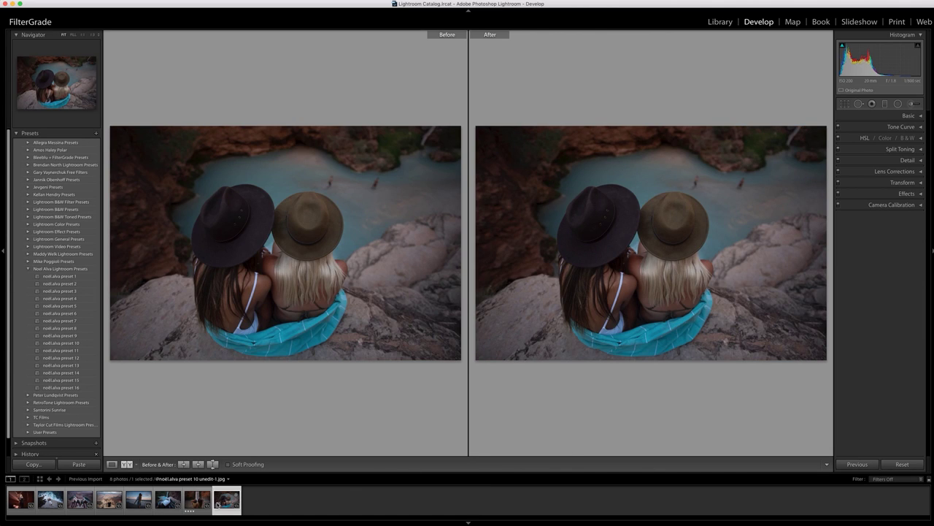
{"action": "left_click", "coordinate": [82, 365]}
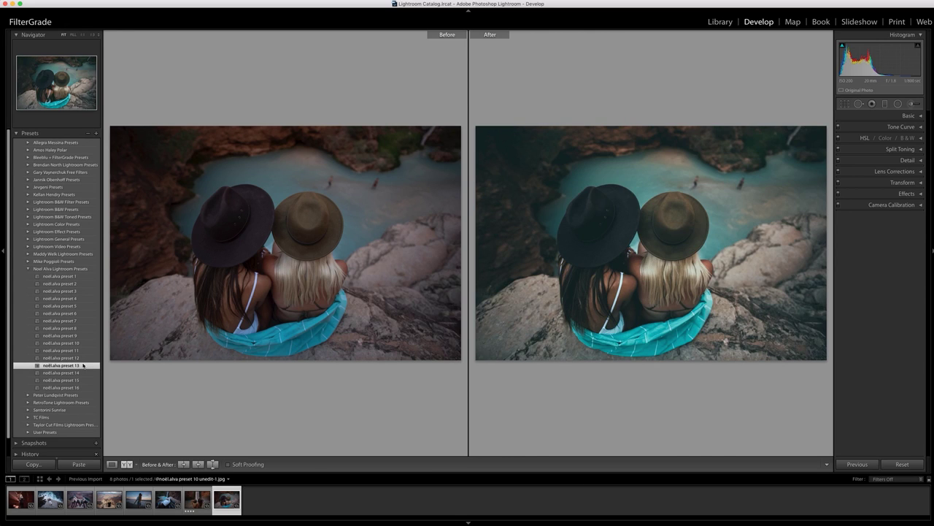
{"action": "left_click", "coordinate": [114, 465]}
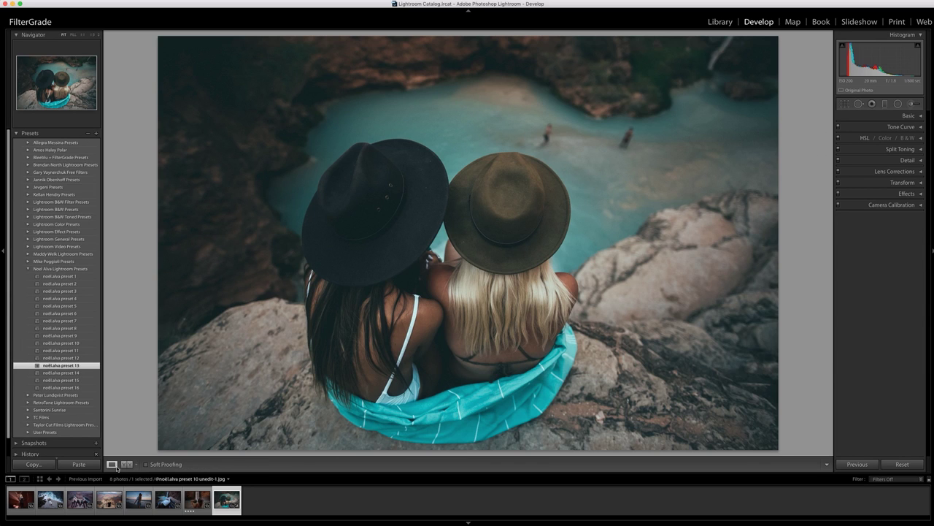
{"action": "left_click", "coordinate": [129, 464]}
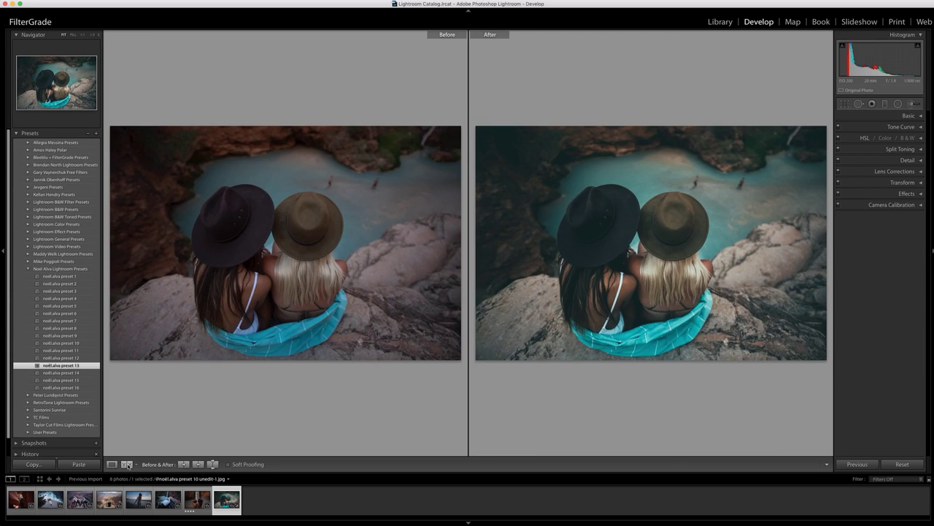
{"action": "left_click", "coordinate": [902, 464]}
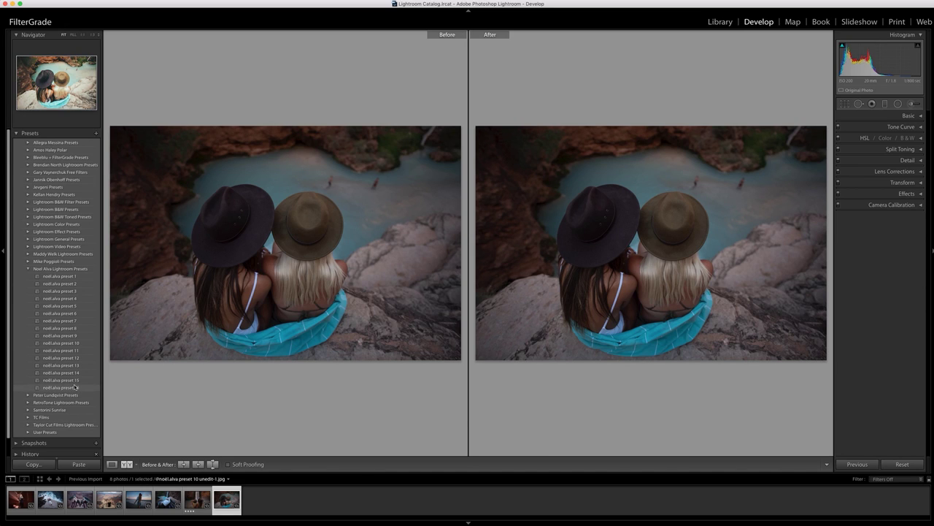
Step: Preview and reset noel.alva preset 4, then apply preset 3 and view it in Loupe
{"action": "left_click", "coordinate": [88, 299]}
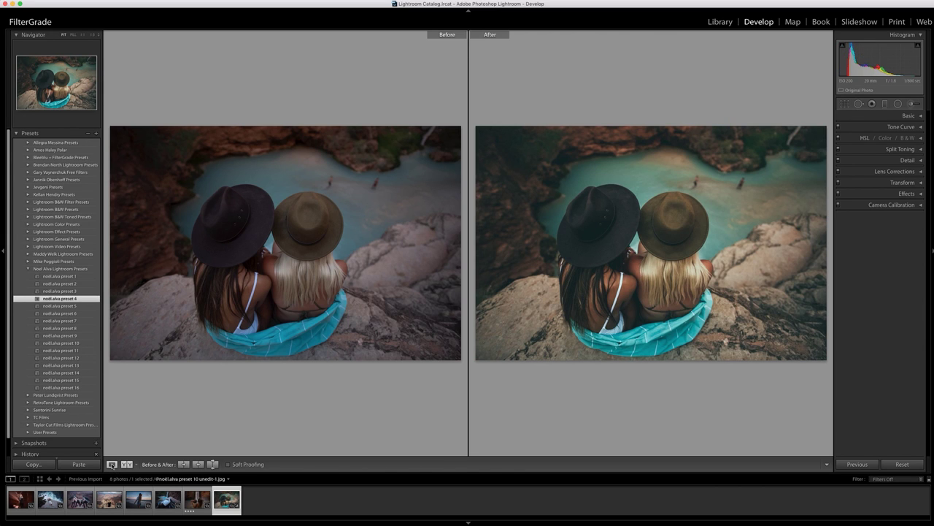
{"action": "left_click", "coordinate": [112, 464]}
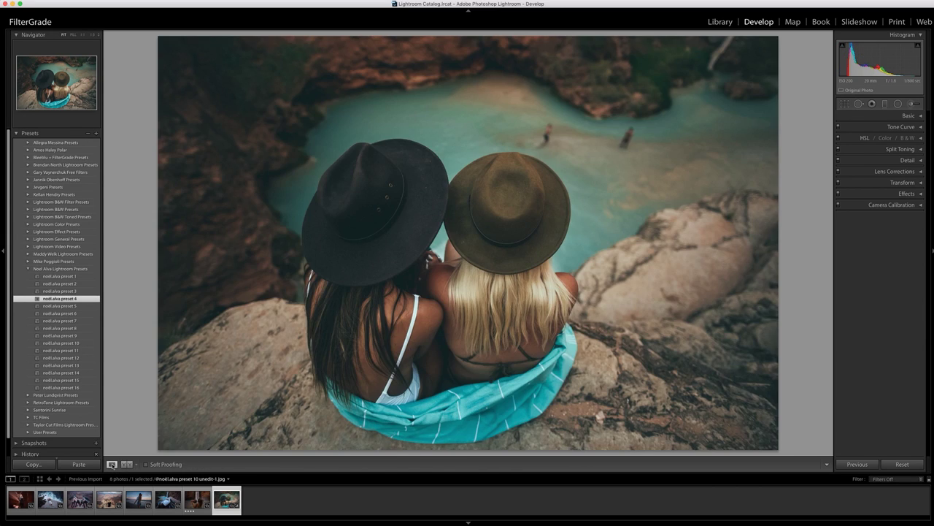
{"action": "left_click", "coordinate": [127, 464]}
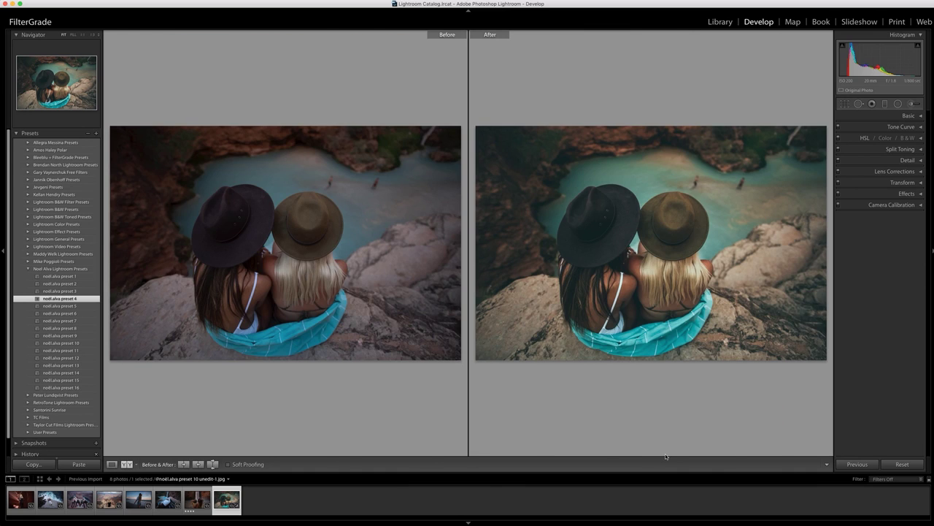
{"action": "left_click", "coordinate": [902, 464]}
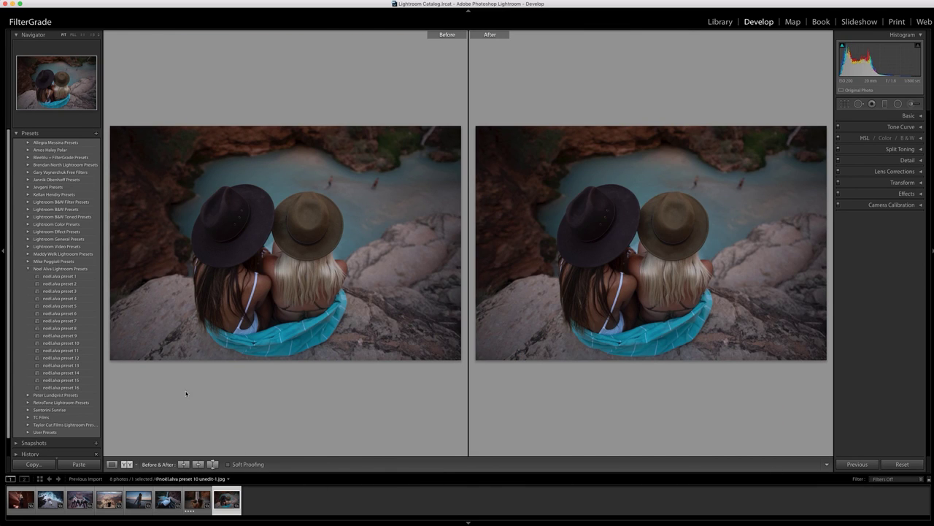
{"action": "left_click", "coordinate": [65, 291]}
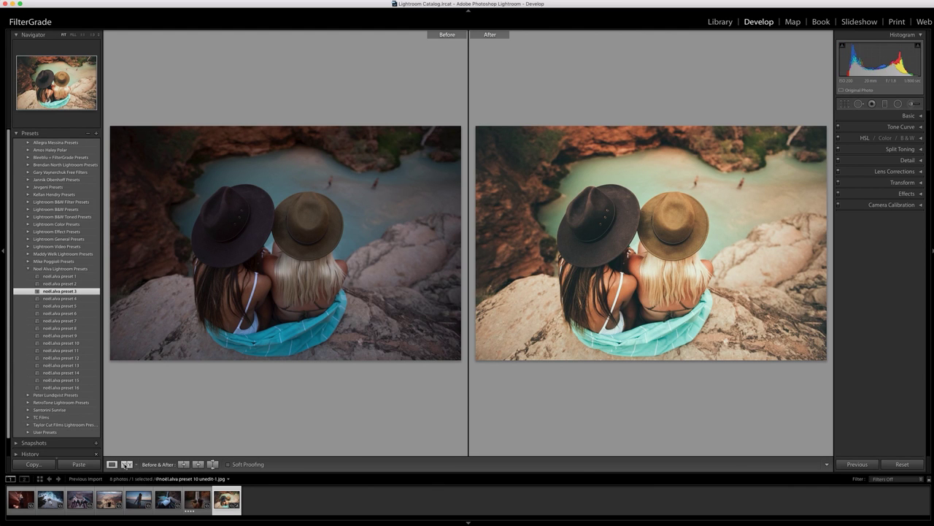
{"action": "left_click", "coordinate": [126, 464]}
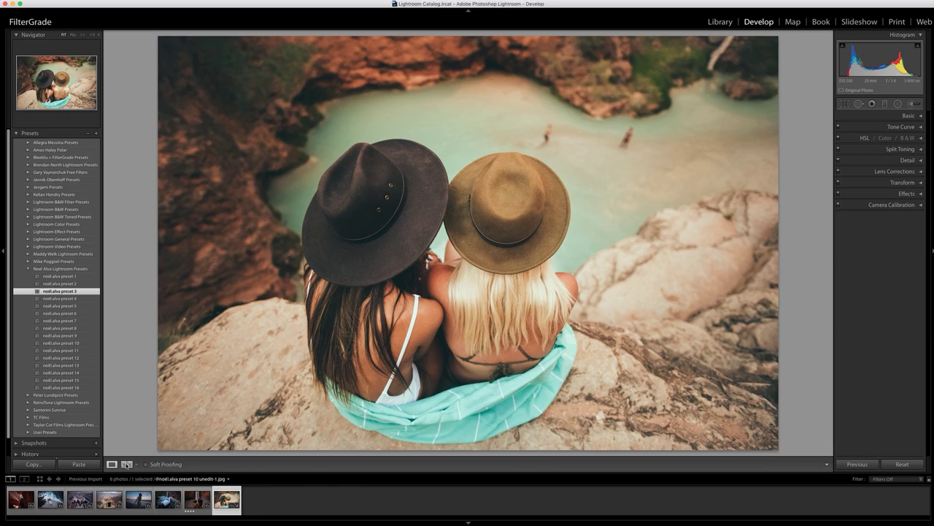